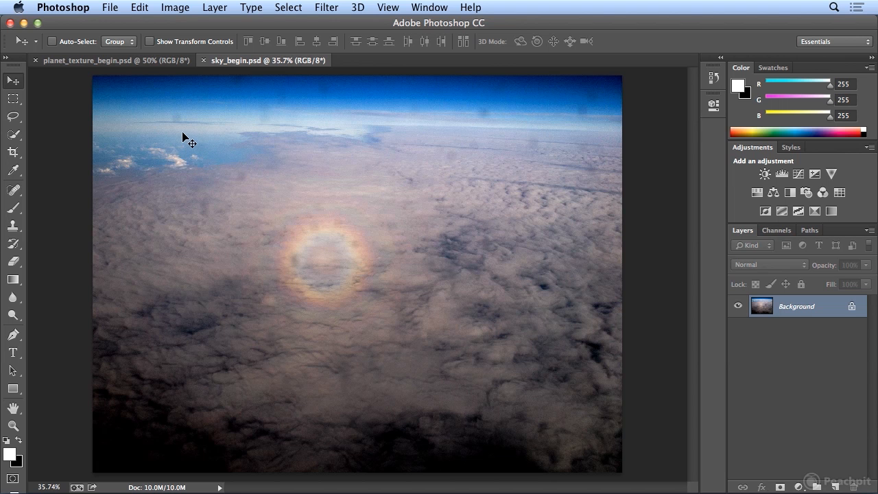
Step: Switch to the planet_texture_begin.psd document
{"action": "left_click", "coordinate": [110, 61]}
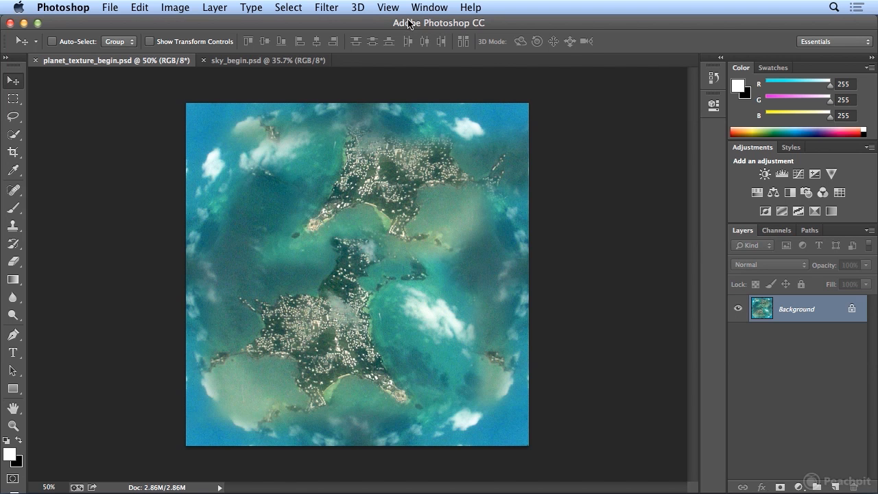
Step: Create a 3D mesh from the flat Background texture using the Sphere preset
{"action": "left_click", "coordinate": [357, 8]}
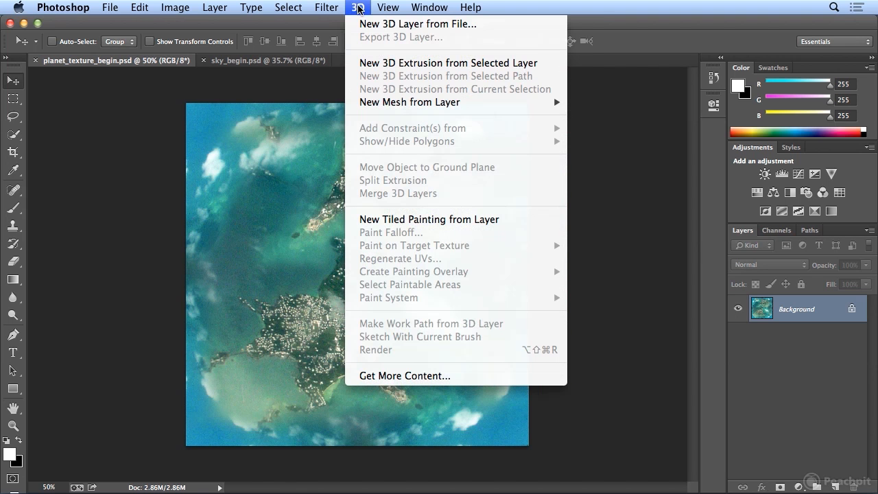
{"action": "mouse_move", "coordinate": [383, 103]}
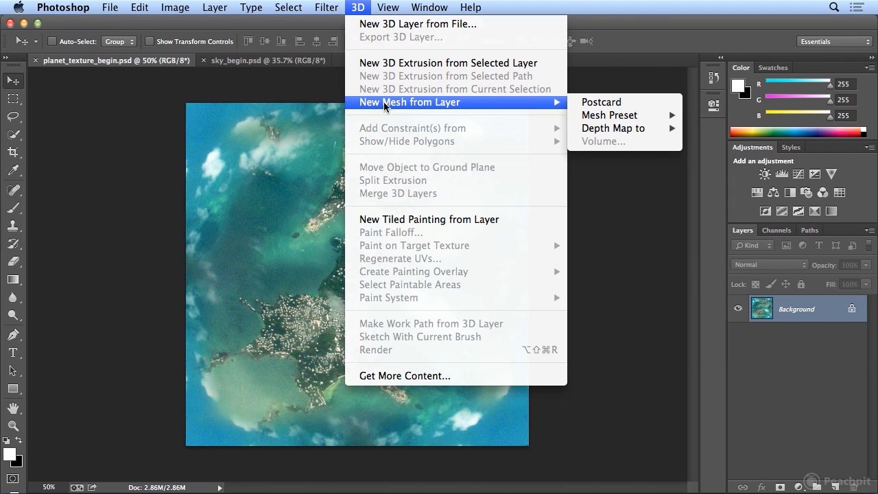
{"action": "mouse_move", "coordinate": [639, 118]}
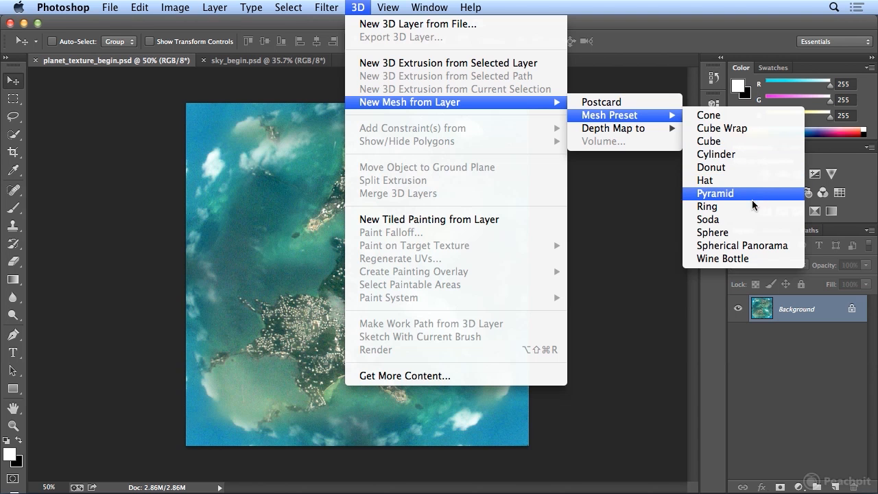
{"action": "left_click", "coordinate": [743, 238]}
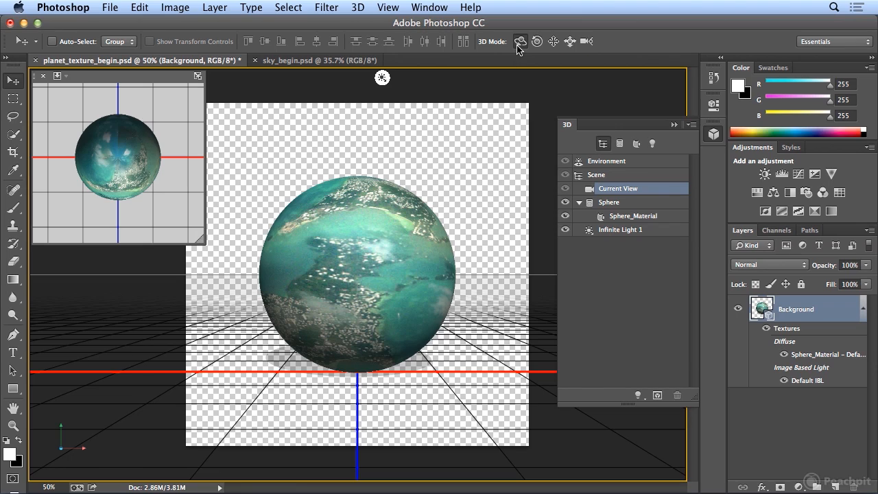
Step: Orbit the 3D camera around the sphere to examine how the texture wraps and where its seams meet
{"action": "left_click_drag", "start_coordinate": [374, 192], "coordinate": [372, 298]}
{"action": "left_click_drag", "start_coordinate": [377, 266], "coordinate": [375, 278]}
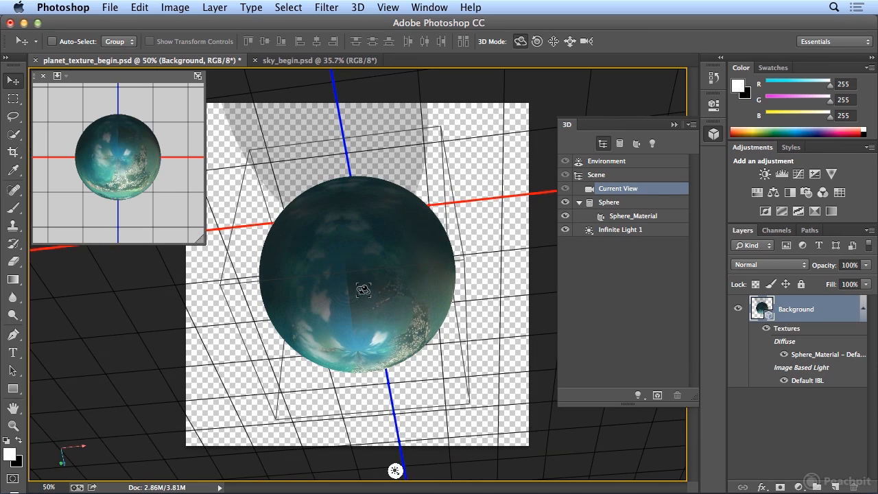
{"action": "left_click_drag", "start_coordinate": [370, 298], "coordinate": [420, 251]}
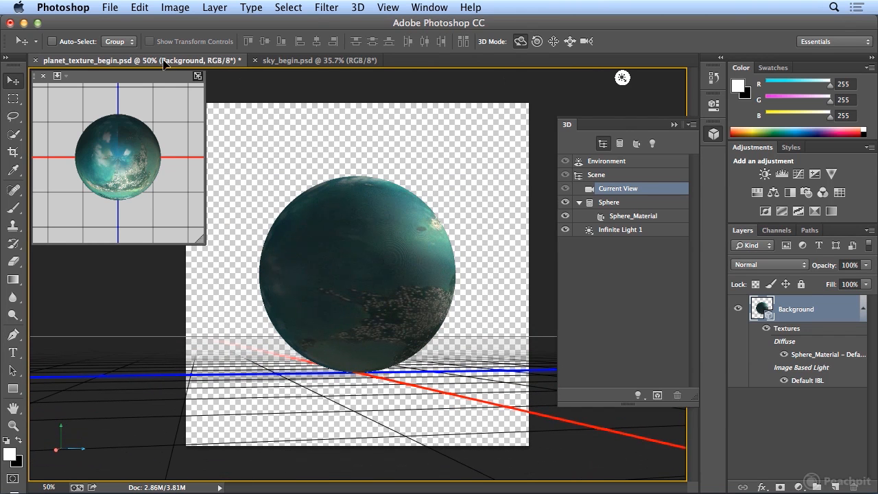
Step: Undo the camera orbits and the sphere creation back to the flat texture, and collapse the 3D panel
{"action": "left_click", "coordinate": [139, 7]}
{"action": "left_click", "coordinate": [145, 50]}
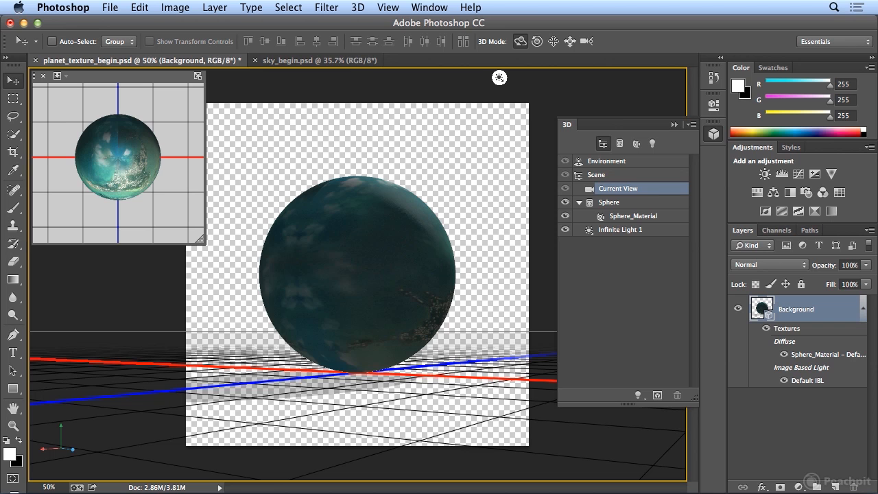
{"action": "key", "text": "alt+super+z"}
{"action": "key", "text": "alt+super+z"}
{"action": "key", "text": "alt+super+z"}
{"action": "key", "text": "alt+super+z"}
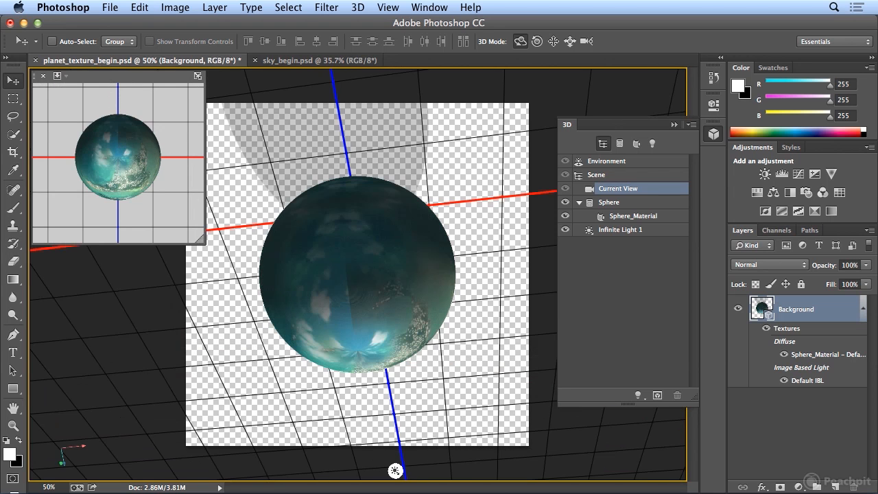
{"action": "key", "text": "alt+super+z"}
{"action": "key", "text": "alt+super+z"}
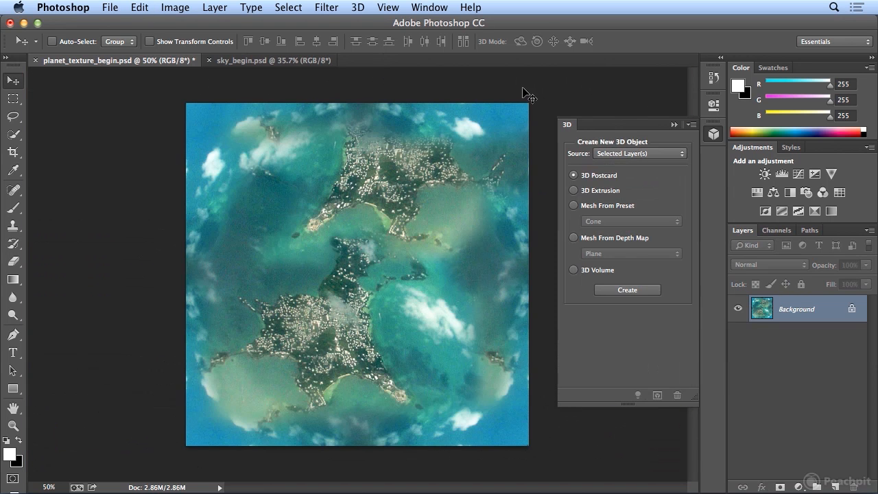
{"action": "left_click", "coordinate": [713, 134]}
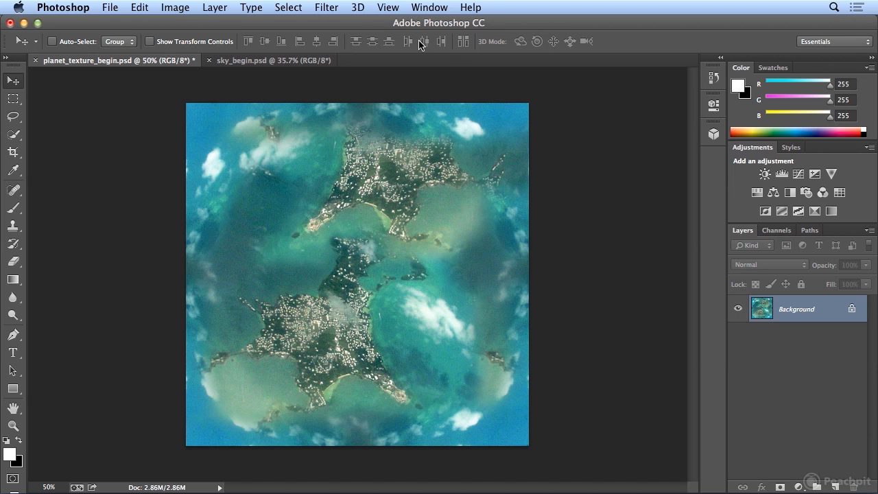
Step: Apply the Offset filter to the texture with 500 pixels right, 500 pixels down and Wrap Around for undefined areas
{"action": "left_click", "coordinate": [328, 8]}
{"action": "mouse_move", "coordinate": [375, 182]}
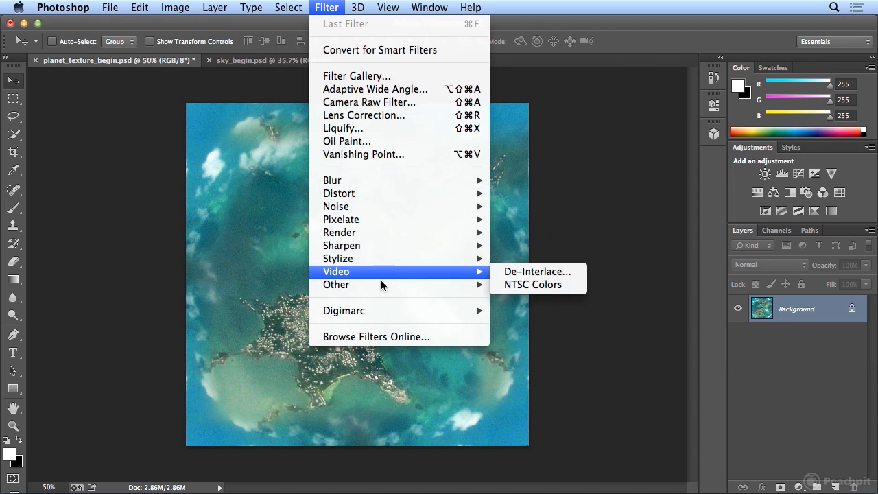
{"action": "mouse_move", "coordinate": [383, 285]}
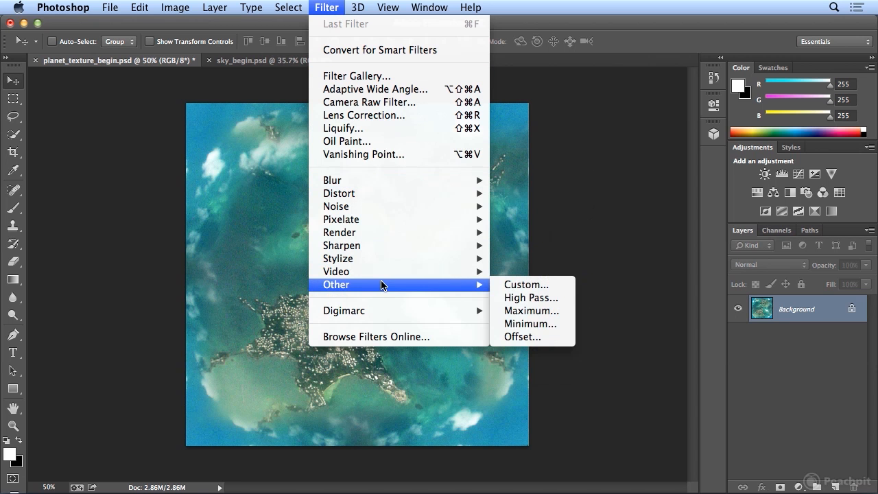
{"action": "left_click", "coordinate": [557, 342]}
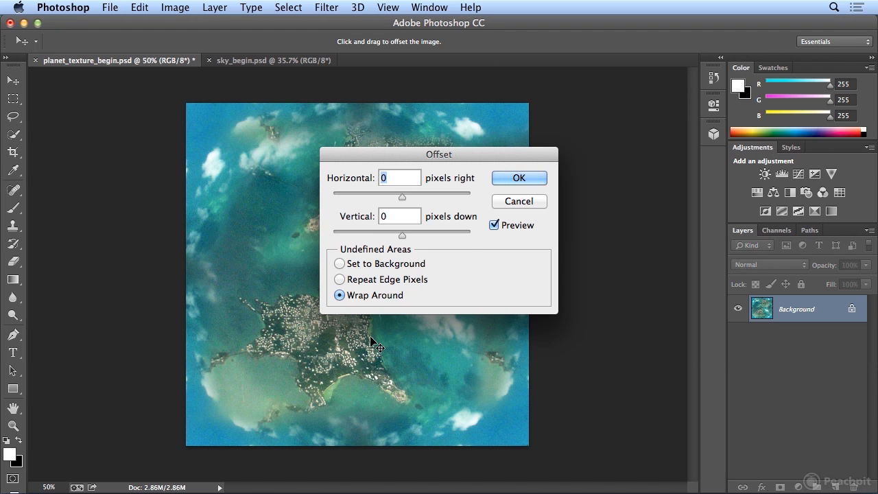
{"action": "type", "text": "500"}
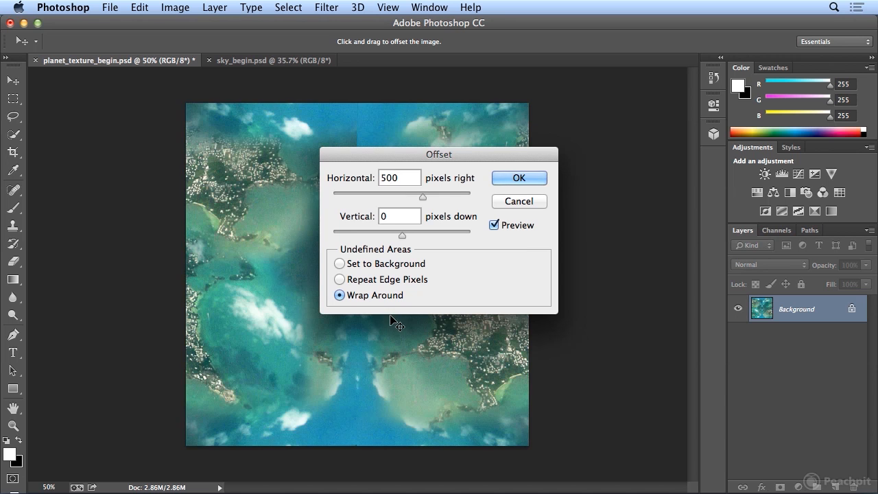
{"action": "key", "text": "Tab"}
{"action": "type", "text": "500"}
{"action": "left_click", "coordinate": [519, 178]}
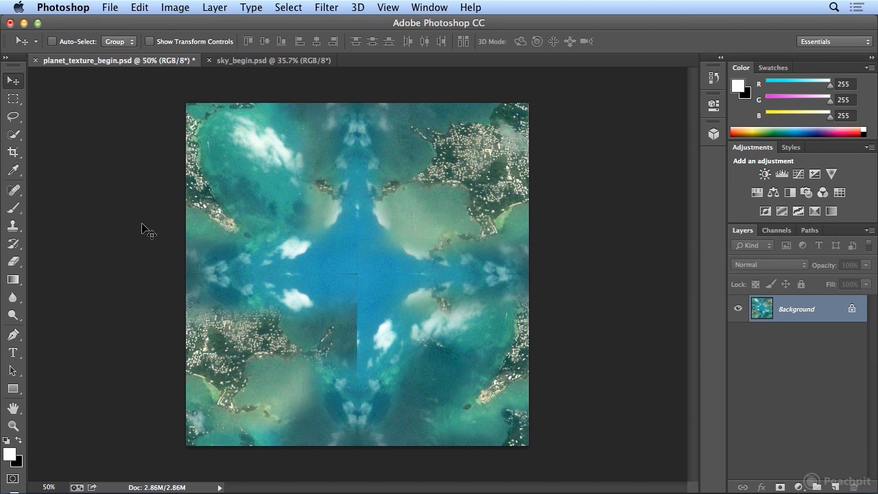
Step: Use the Patch tool in Normal mode to blend out the horizontal seam at the centre of the texture with nearby blue water
{"action": "left_click", "coordinate": [16, 192]}
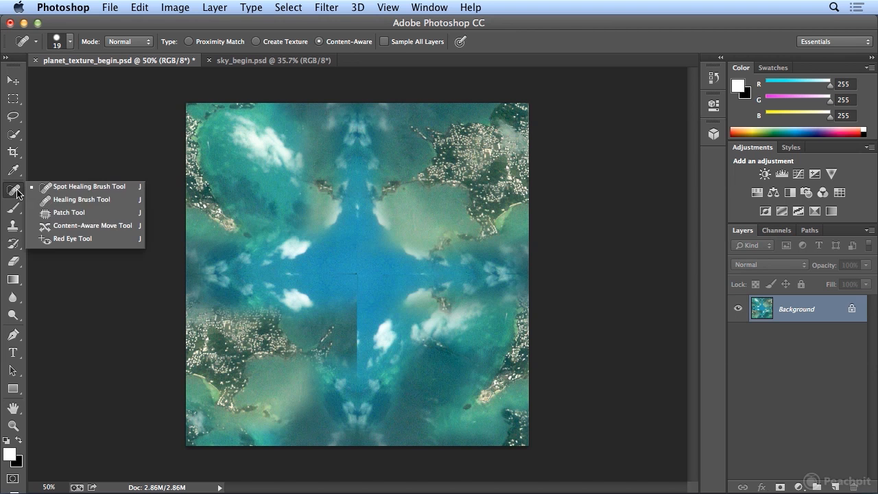
{"action": "left_click", "coordinate": [70, 213]}
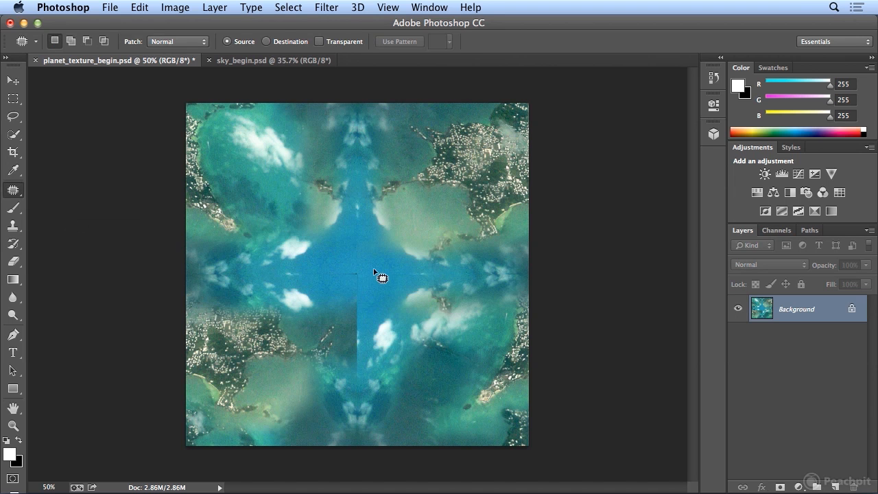
{"action": "mouse_move", "coordinate": [366, 263]}
{"action": "left_mouse_down"}
{"action": "mouse_move", "coordinate": [320, 273]}
{"action": "mouse_move", "coordinate": [358, 289]}
{"action": "mouse_move", "coordinate": [378, 265]}
{"action": "left_mouse_up"}
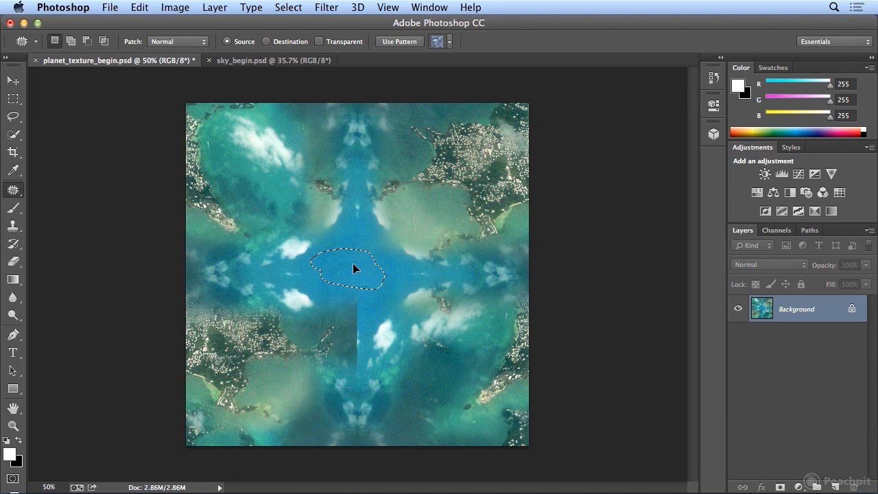
{"action": "mouse_move", "coordinate": [352, 256]}
{"action": "left_mouse_down"}
{"action": "mouse_move", "coordinate": [371, 251]}
{"action": "mouse_move", "coordinate": [359, 238]}
{"action": "left_mouse_up"}
{"action": "key", "text": "super+d"}
{"action": "mouse_move", "coordinate": [345, 279]}
{"action": "left_mouse_down"}
{"action": "mouse_move", "coordinate": [337, 275]}
{"action": "mouse_move", "coordinate": [326, 290]}
{"action": "mouse_move", "coordinate": [324, 277]}
{"action": "left_mouse_up"}
{"action": "key", "text": "super+d"}
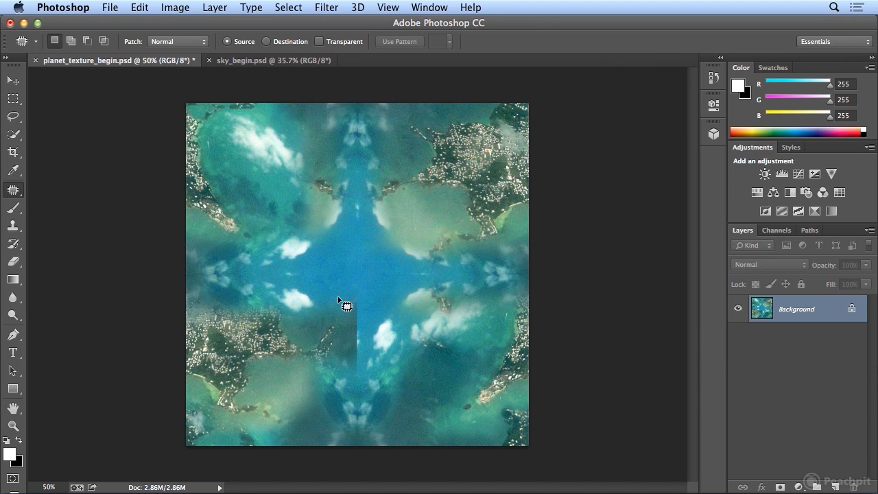
Step: Patch the vertical seam running down from the texture's centre with clean water areas, clearing each selection
{"action": "mouse_move", "coordinate": [356, 329]}
{"action": "left_mouse_down"}
{"action": "mouse_move", "coordinate": [366, 296]}
{"action": "mouse_move", "coordinate": [350, 313]}
{"action": "left_mouse_up"}
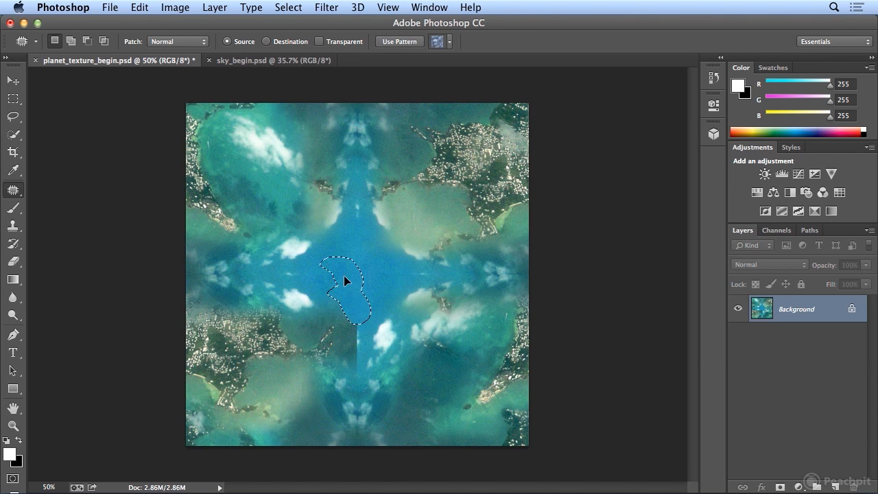
{"action": "mouse_move", "coordinate": [340, 269]}
{"action": "left_mouse_down"}
{"action": "mouse_move", "coordinate": [427, 281]}
{"action": "mouse_move", "coordinate": [408, 270]}
{"action": "mouse_move", "coordinate": [334, 266]}
{"action": "mouse_move", "coordinate": [348, 275]}
{"action": "left_mouse_up"}
{"action": "key", "text": "super+d"}
{"action": "key", "text": "super+d"}
{"action": "mouse_move", "coordinate": [350, 306]}
{"action": "left_mouse_down"}
{"action": "mouse_move", "coordinate": [350, 361]}
{"action": "mouse_move", "coordinate": [359, 373]}
{"action": "mouse_move", "coordinate": [370, 346]}
{"action": "mouse_move", "coordinate": [355, 220]}
{"action": "left_mouse_up"}
{"action": "key", "text": "super+d"}
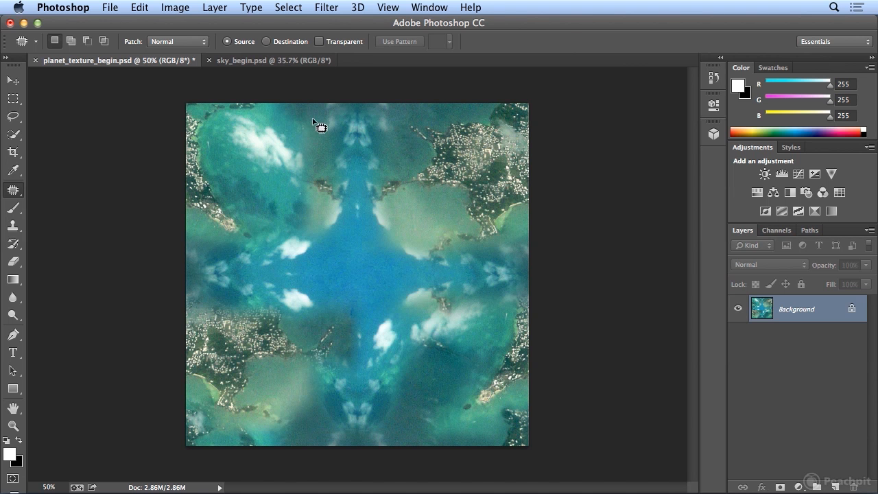
Step: Create a sphere mesh preset from the repaired Background texture layer
{"action": "left_click", "coordinate": [357, 7]}
{"action": "mouse_move", "coordinate": [380, 106]}
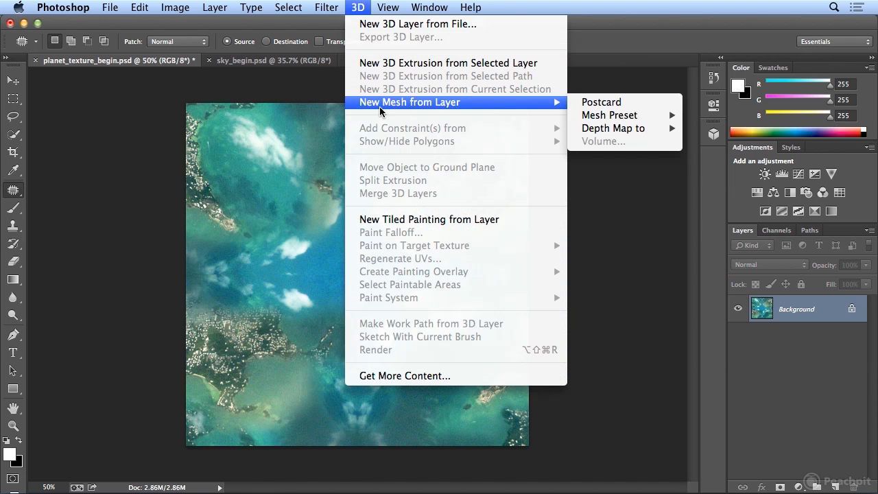
{"action": "mouse_move", "coordinate": [607, 119]}
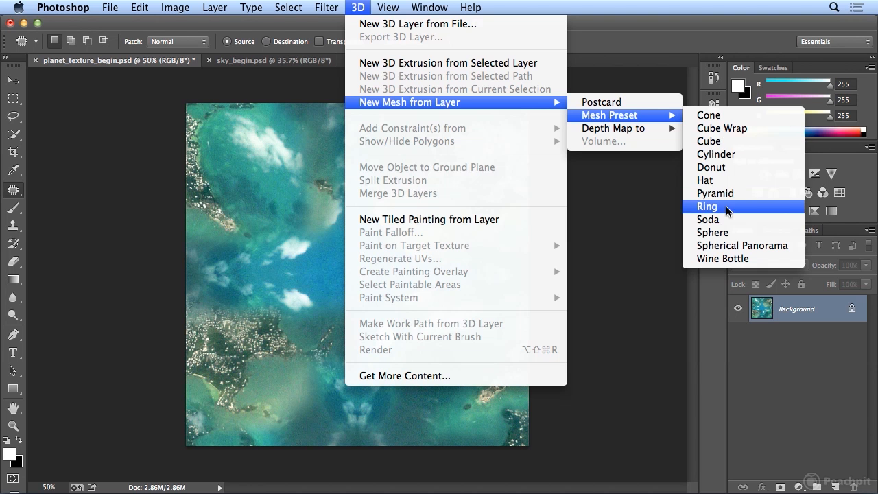
{"action": "left_click", "coordinate": [728, 233]}
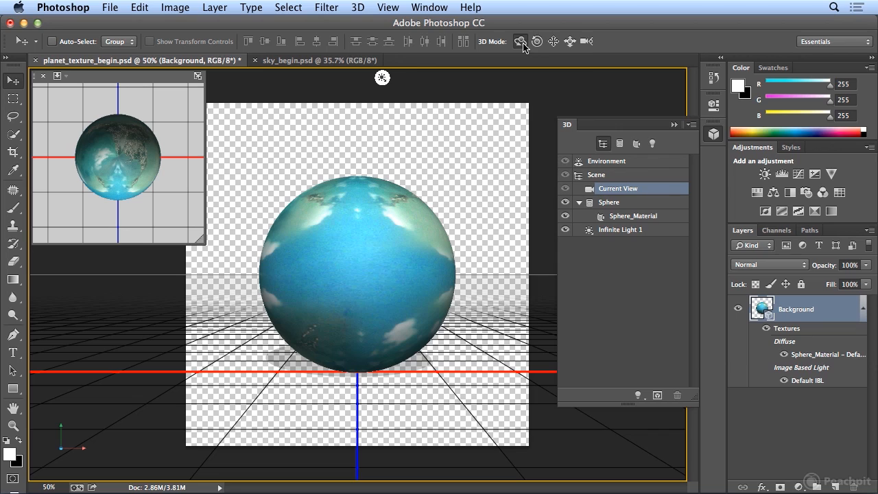
Step: Rotate Infinite Light 1 so that it shines on the side of the sphere facing the camera
{"action": "left_click_drag", "start_coordinate": [392, 218], "coordinate": [440, 189]}
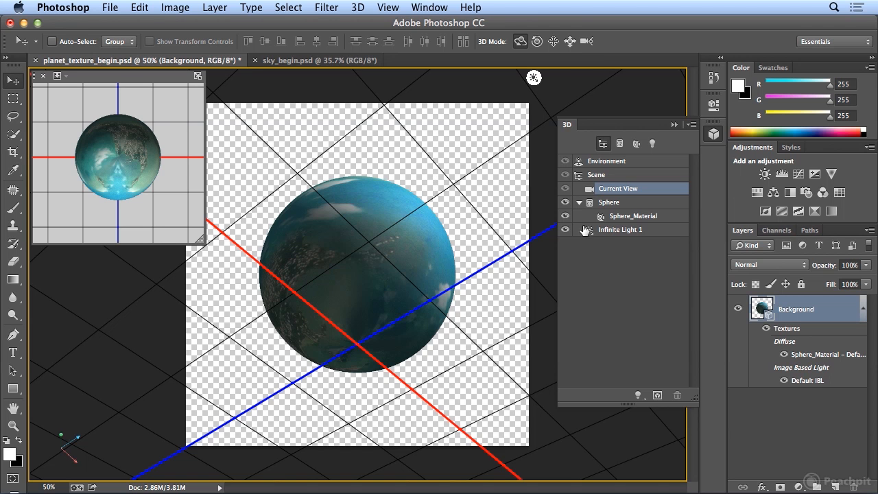
{"action": "left_click", "coordinate": [534, 80]}
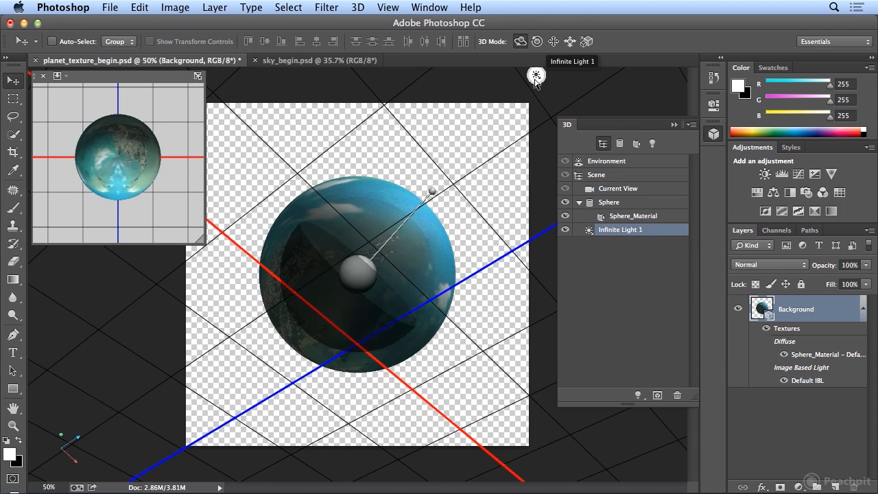
{"action": "left_click_drag", "start_coordinate": [402, 229], "coordinate": [277, 319]}
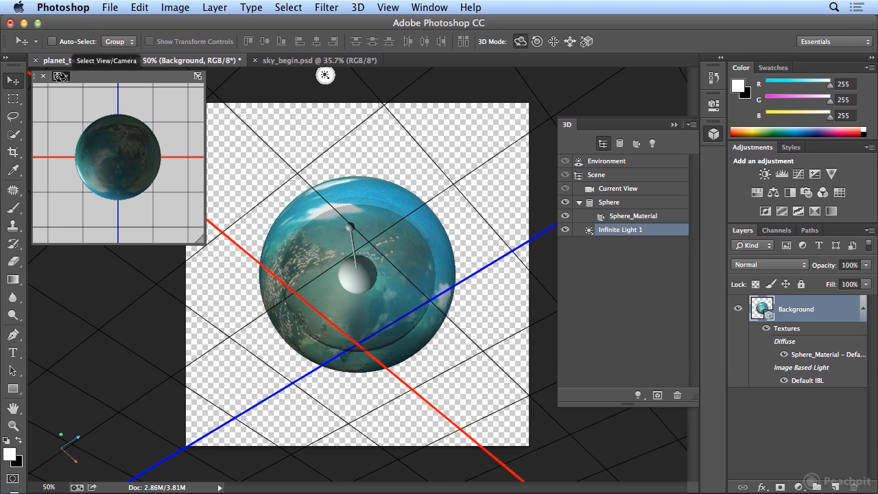
Step: Cycle the secondary 3D view through the Bottom, Right and Back cameras to examine the planet from other sides
{"action": "left_click", "coordinate": [59, 76]}
{"action": "left_click", "coordinate": [84, 117]}
{"action": "left_click", "coordinate": [59, 76]}
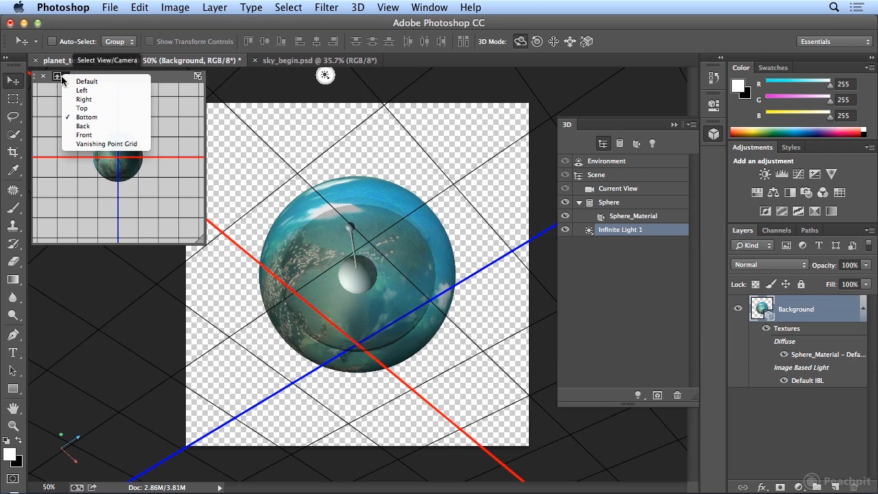
{"action": "left_click", "coordinate": [66, 102]}
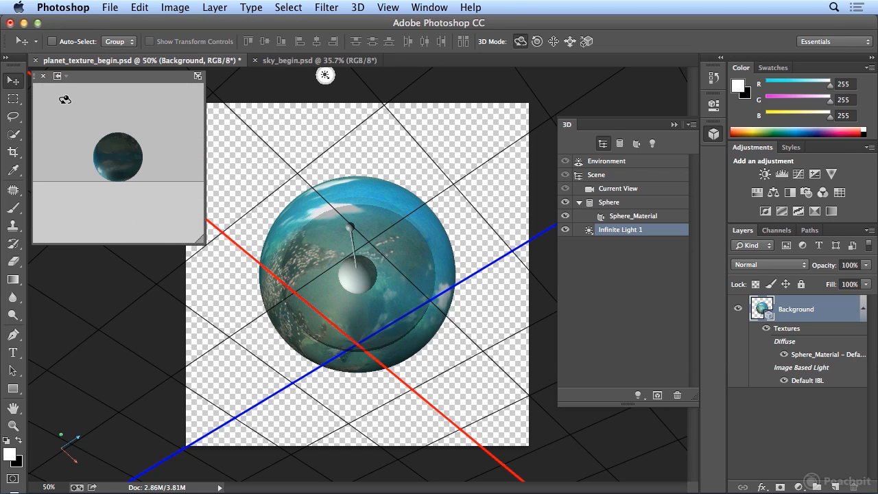
{"action": "left_click", "coordinate": [60, 76]}
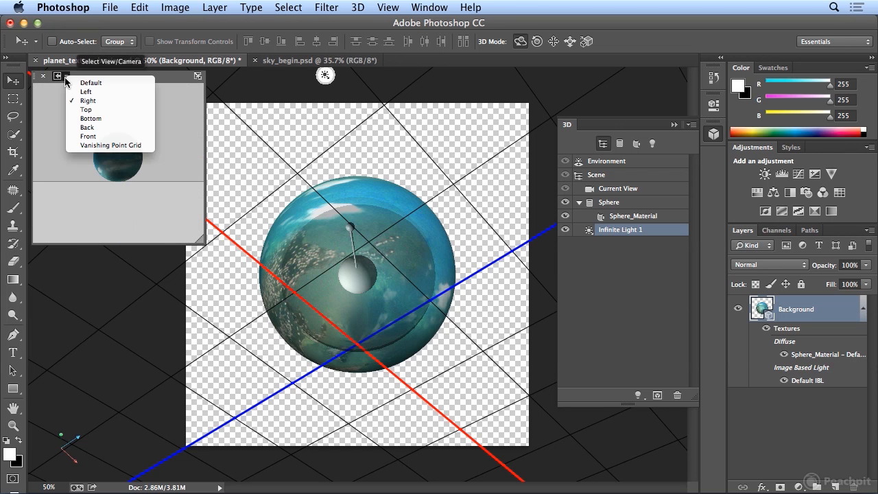
{"action": "left_click", "coordinate": [84, 127]}
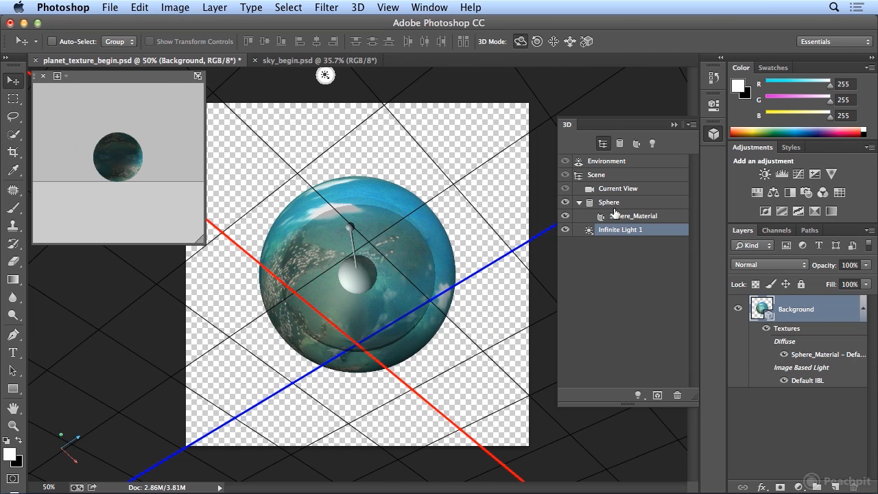
Step: Select the Sphere mesh and rotate it around its axes so that the land areas face the camera
{"action": "left_click", "coordinate": [611, 203]}
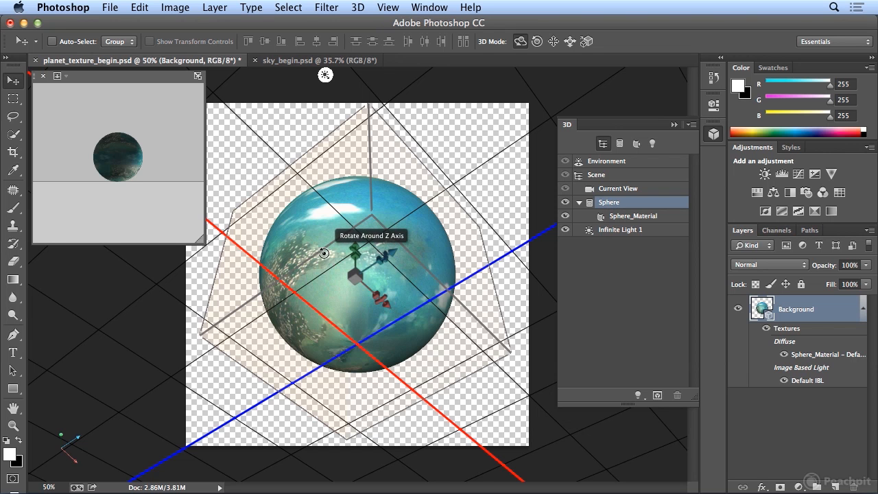
{"action": "left_click_drag", "start_coordinate": [308, 252], "coordinate": [355, 245]}
{"action": "left_click_drag", "start_coordinate": [305, 311], "coordinate": [264, 307]}
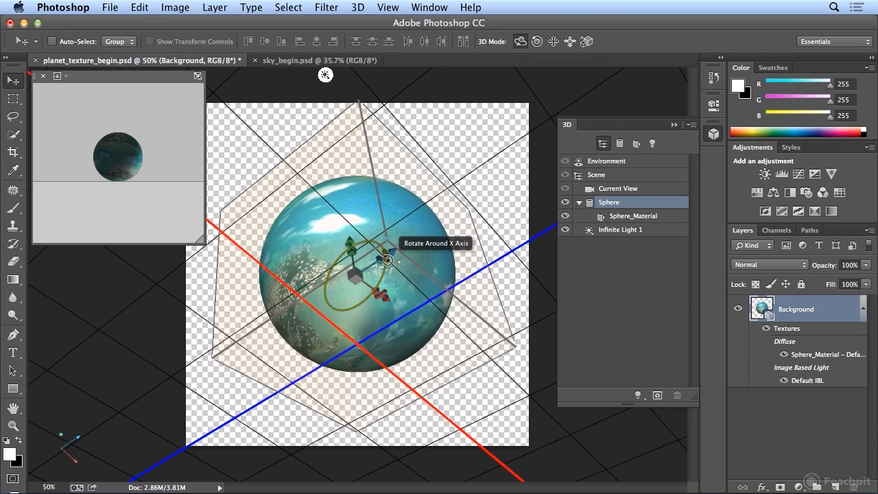
{"action": "left_click_drag", "start_coordinate": [421, 214], "coordinate": [373, 232]}
{"action": "left_click_drag", "start_coordinate": [376, 294], "coordinate": [370, 273]}
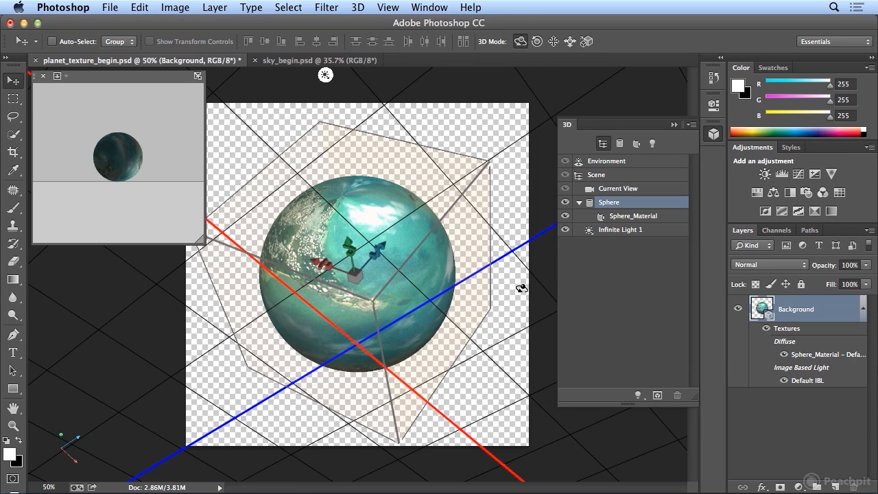
Step: Set the Sphere_Material properties to 64% shine, 57% reflection, 39% roughness and 13% bump
{"action": "left_click", "coordinate": [618, 216]}
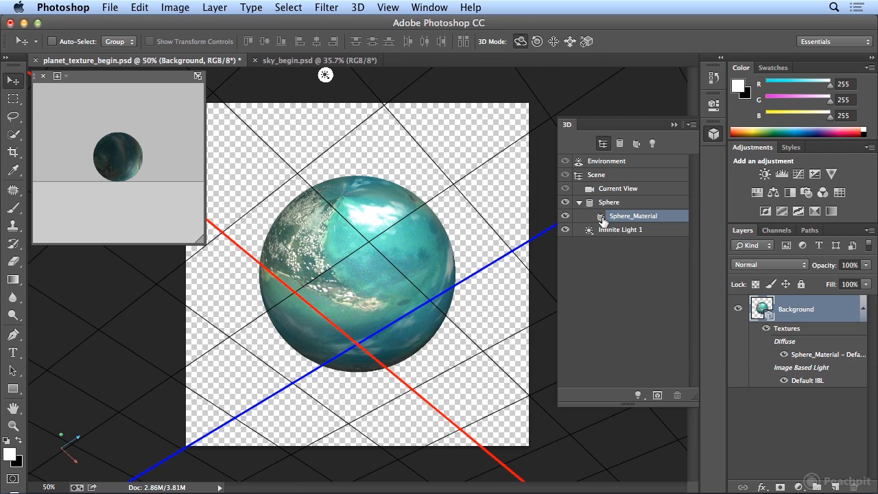
{"action": "double_click", "coordinate": [602, 218]}
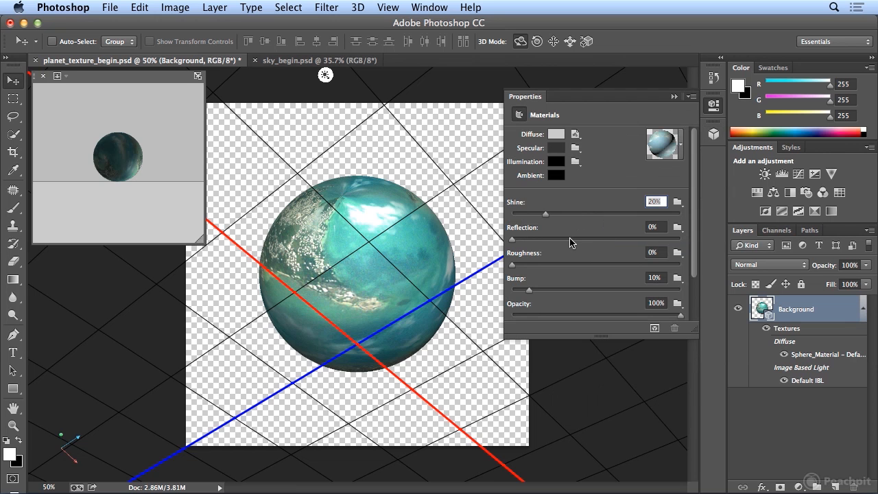
{"action": "left_click_drag", "start_coordinate": [546, 214], "coordinate": [622, 219]}
{"action": "left_click_drag", "start_coordinate": [513, 239], "coordinate": [608, 240]}
{"action": "left_click_drag", "start_coordinate": [513, 264], "coordinate": [612, 269]}
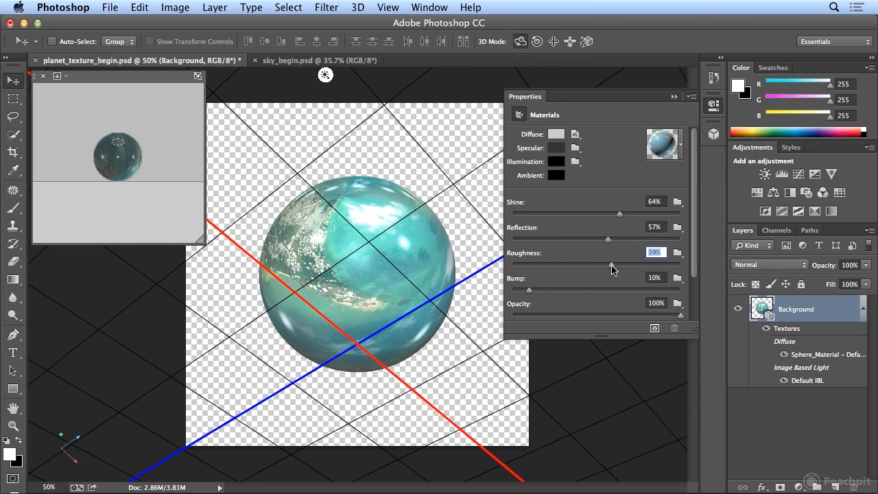
{"action": "mouse_move", "coordinate": [530, 290]}
{"action": "left_mouse_down"}
{"action": "mouse_move", "coordinate": [575, 294]}
{"action": "mouse_move", "coordinate": [534, 295]}
{"action": "left_mouse_up"}
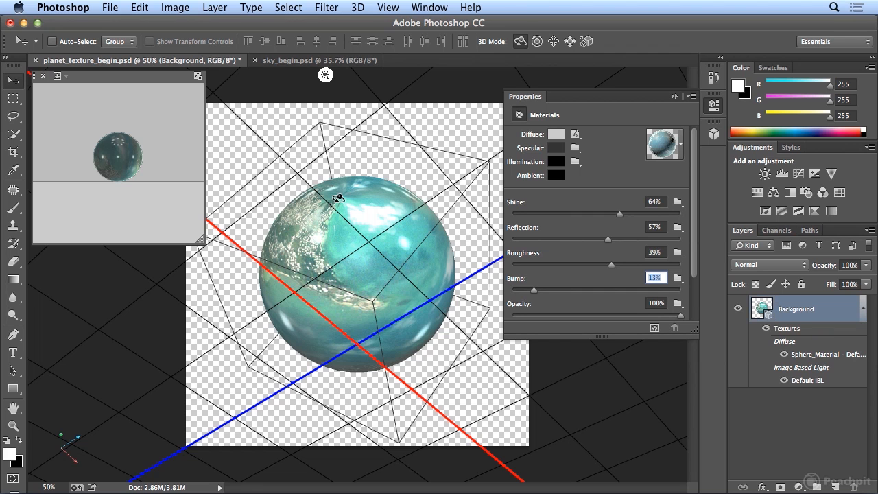
Step: Rename the Background 3D layer as Sphere
{"action": "left_click", "coordinate": [794, 312]}
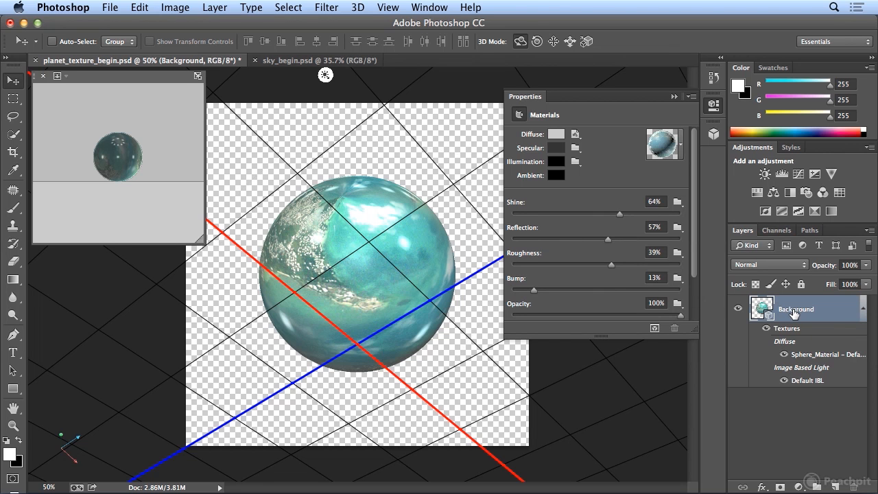
{"action": "double_click", "coordinate": [794, 310]}
{"action": "type", "text": "Sphere"}
{"action": "key", "text": "Return"}
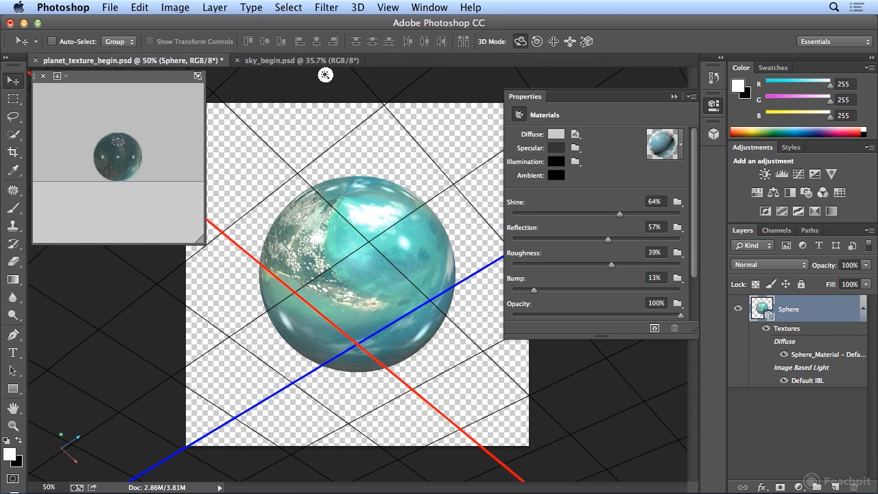
Step: Duplicate the Sphere layer into the sky_begin.psd document, keeping the name Sphere
{"action": "right_click", "coordinate": [816, 316]}
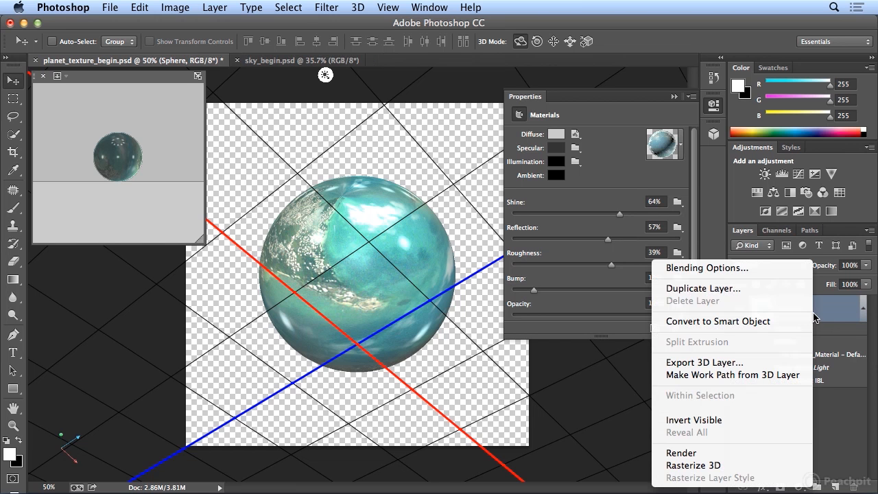
{"action": "left_click", "coordinate": [765, 289]}
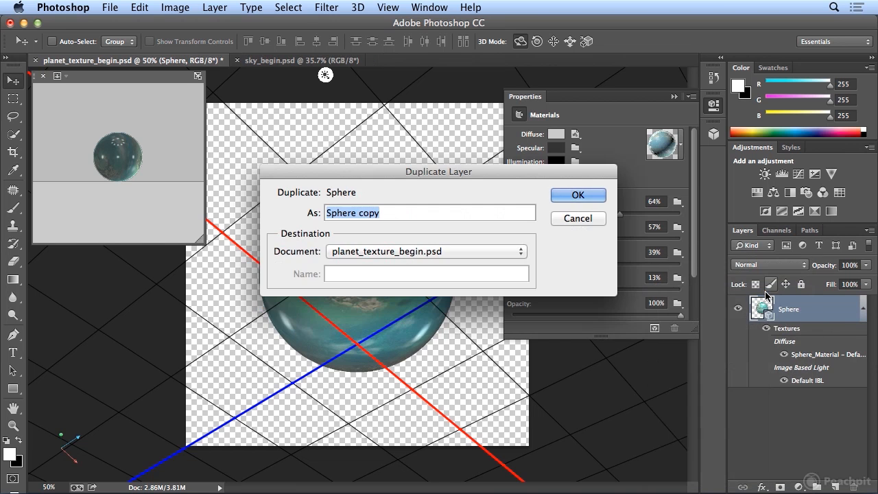
{"action": "left_click", "coordinate": [463, 257]}
{"action": "left_click", "coordinate": [444, 266]}
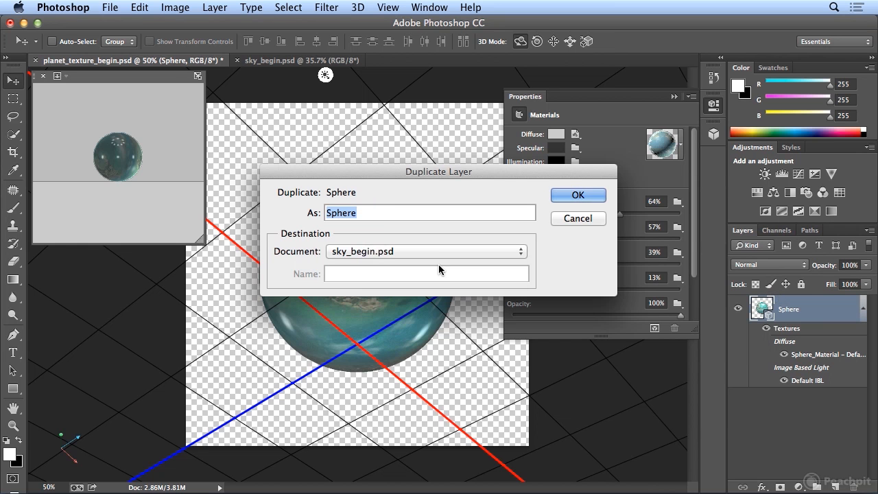
{"action": "left_click", "coordinate": [572, 198]}
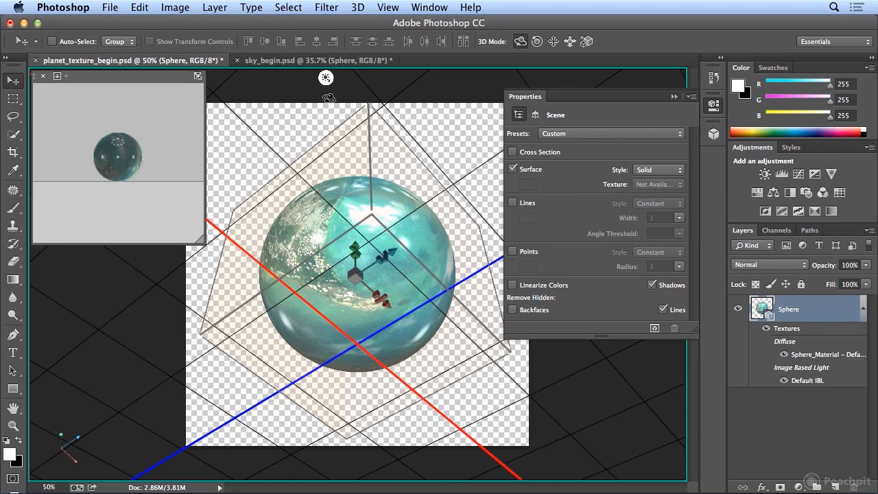
Step: Switch to the sky_begin.psd document and close the secondary 3D view covering the planet
{"action": "left_click", "coordinate": [283, 62]}
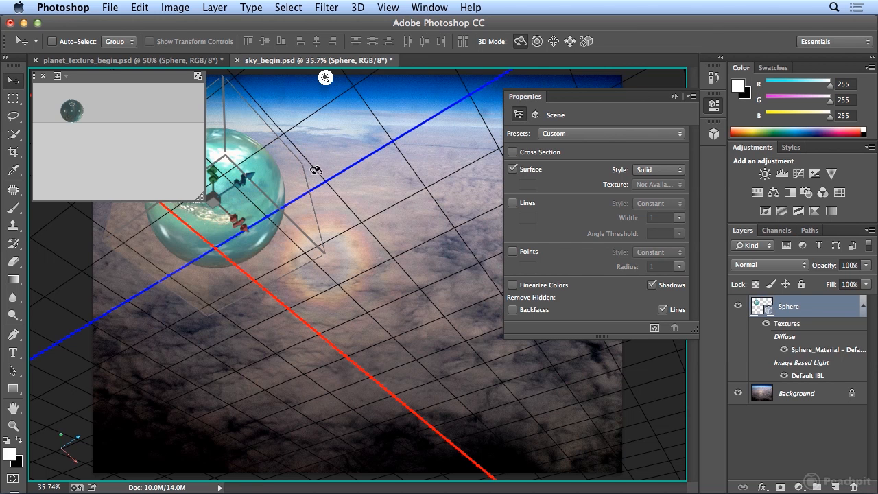
{"action": "left_click", "coordinate": [713, 107]}
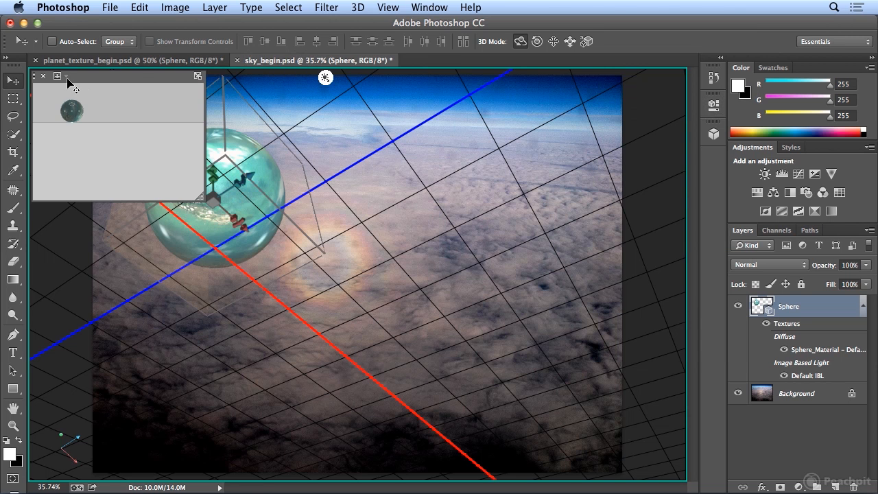
{"action": "left_click", "coordinate": [42, 78]}
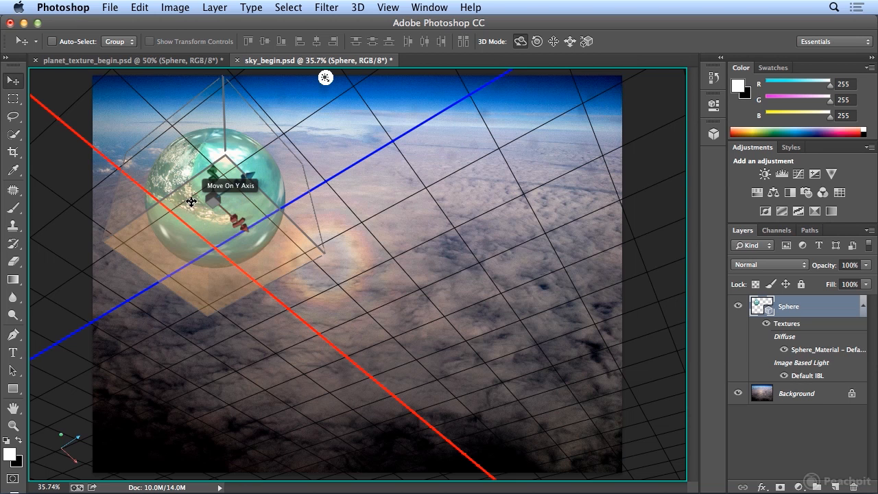
Step: Select the Background layer and reselect Sphere to compare the image without and with 3D overlays, and toggle the UV Overlay display
{"action": "left_click", "coordinate": [784, 396]}
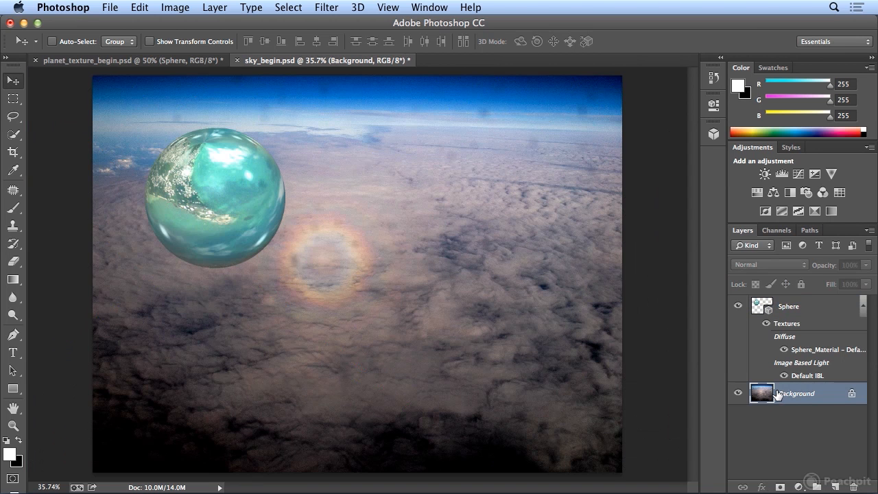
{"action": "left_click", "coordinate": [774, 311]}
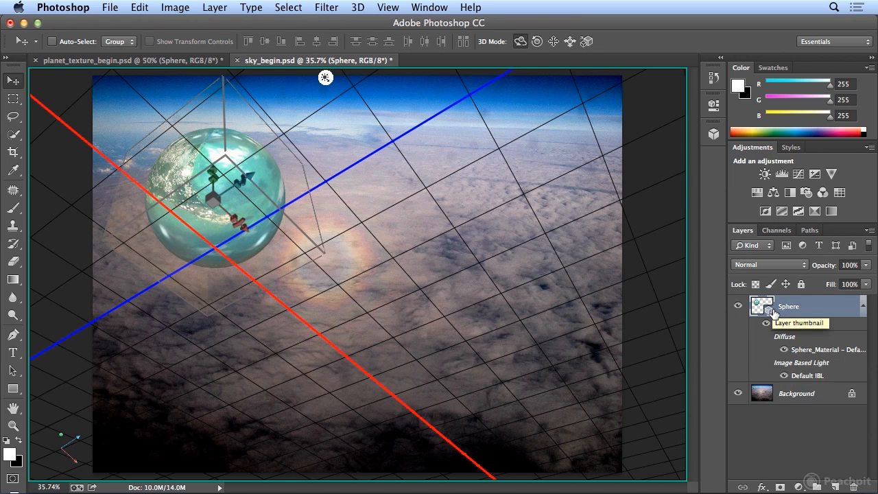
{"action": "left_click", "coordinate": [389, 6]}
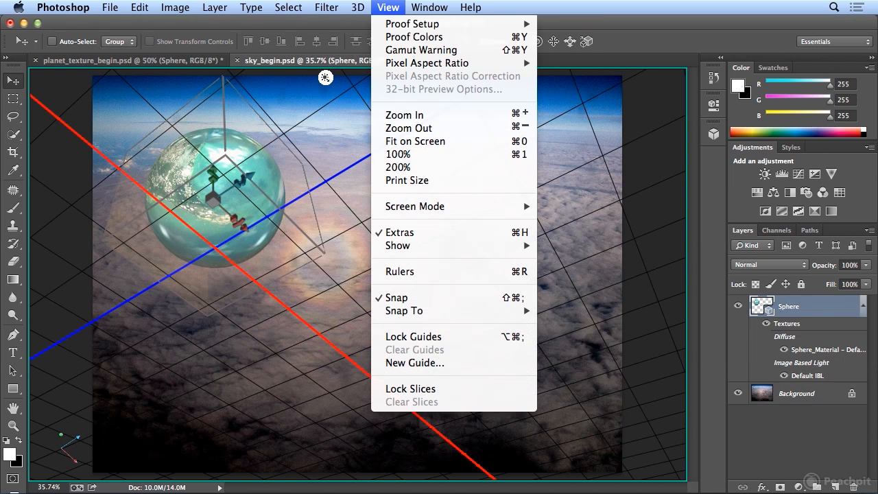
{"action": "mouse_move", "coordinate": [431, 247]}
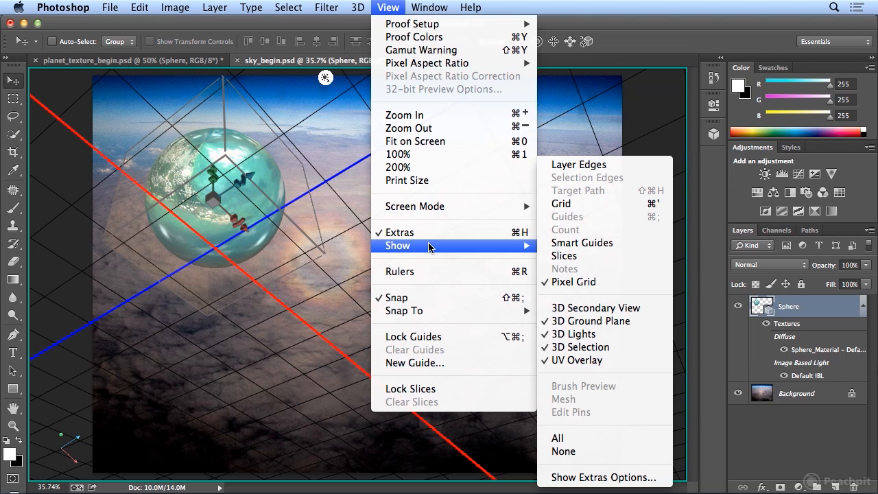
{"action": "left_click", "coordinate": [604, 362]}
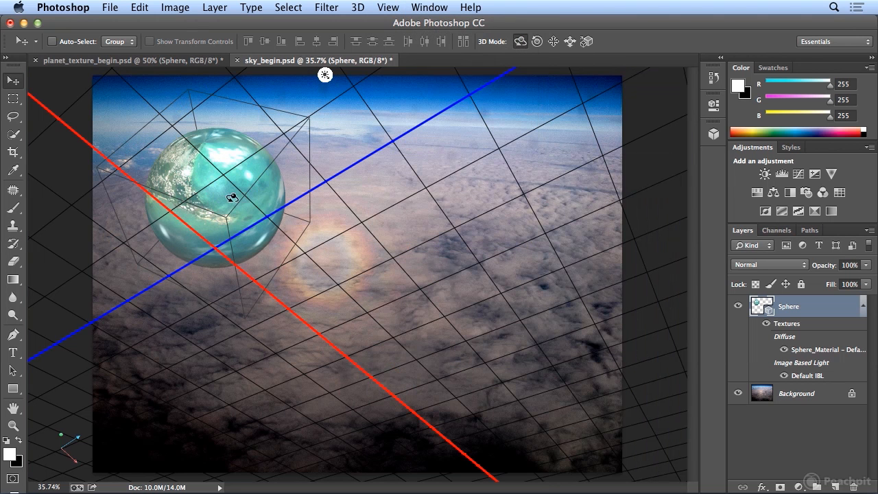
Step: Rotate the planet over the sky so that its land areas face the camera from a different angle
{"action": "left_click_drag", "start_coordinate": [228, 199], "coordinate": [339, 151]}
{"action": "left_click", "coordinate": [218, 180]}
{"action": "left_click_drag", "start_coordinate": [218, 178], "coordinate": [196, 172]}
{"action": "left_click_drag", "start_coordinate": [249, 172], "coordinate": [260, 147]}
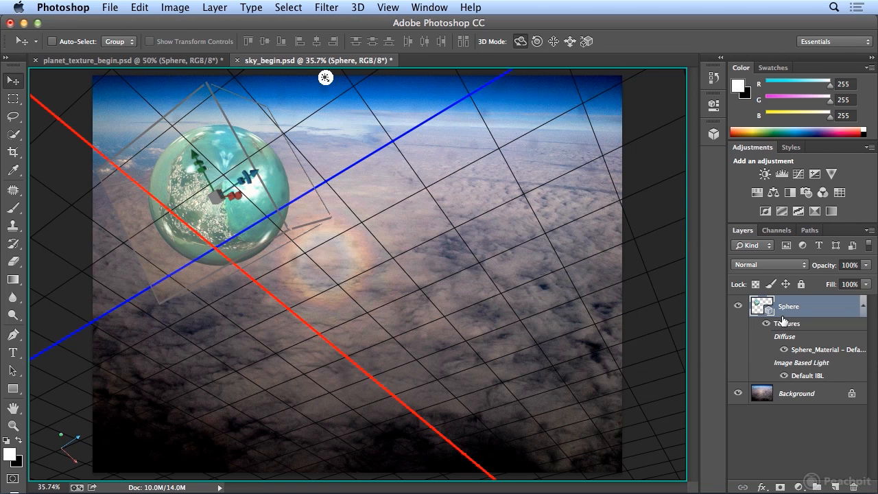
Step: Filter the 3D scene by materials, open the Sphere_Material properties and review the diffuse texture options
{"action": "left_click", "coordinate": [714, 135]}
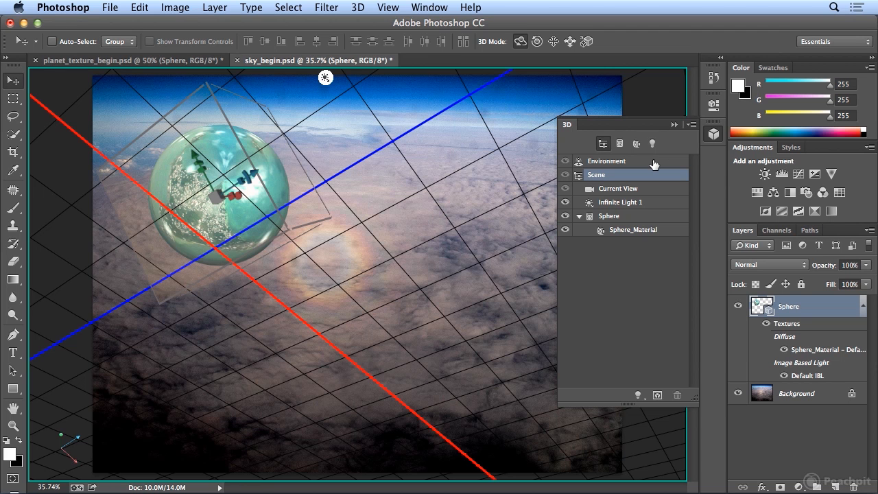
{"action": "left_click", "coordinate": [649, 232]}
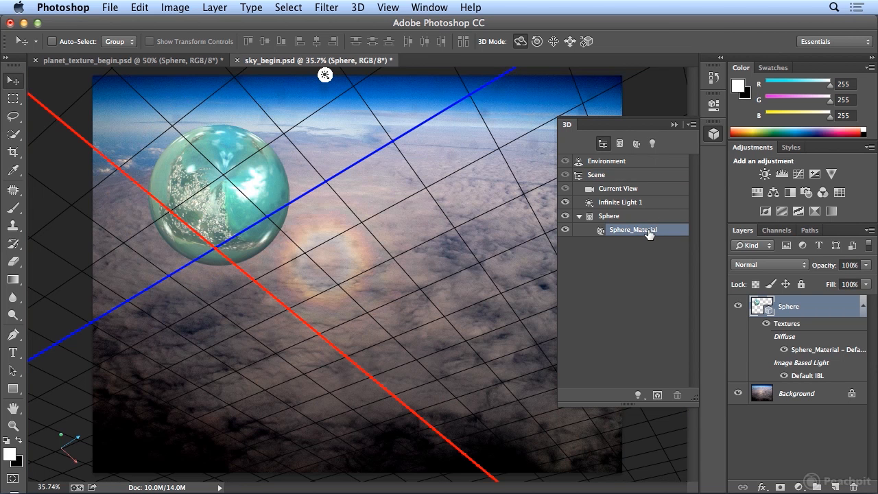
{"action": "left_click", "coordinate": [638, 145]}
{"action": "double_click", "coordinate": [636, 162]}
{"action": "double_click", "coordinate": [654, 164]}
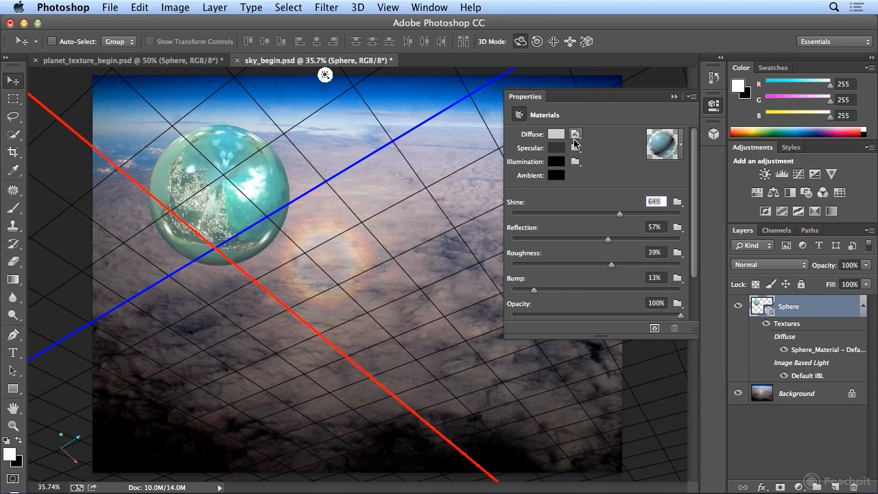
{"action": "left_click", "coordinate": [577, 137]}
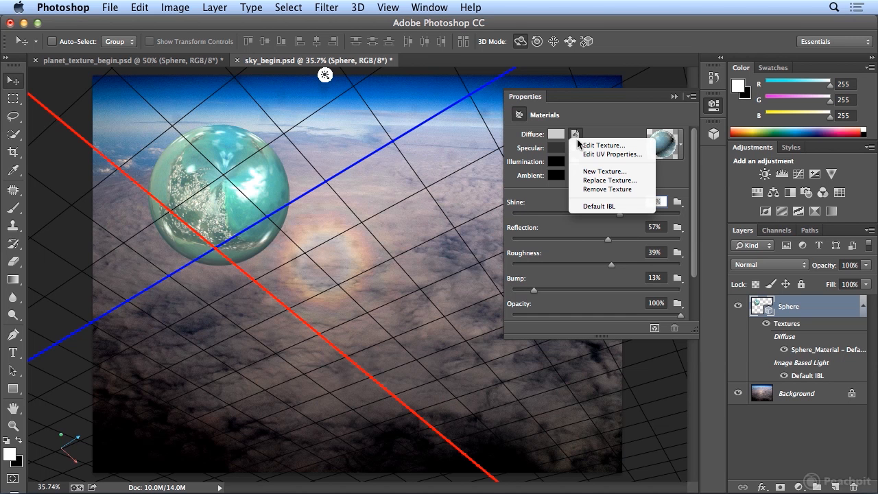
{"action": "left_click", "coordinate": [595, 132]}
Step: Try the Metal Steel preset and the white cotton-weave preset on the sphere's material
{"action": "left_click", "coordinate": [683, 146]}
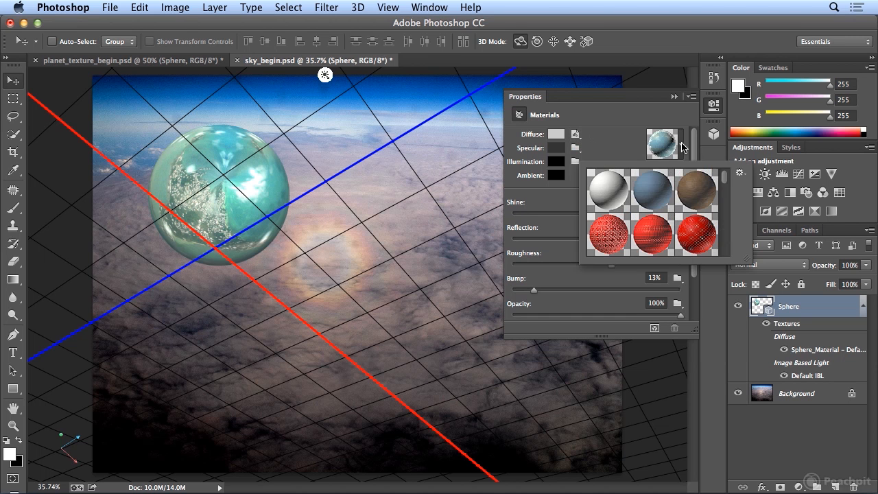
{"action": "left_click_drag", "start_coordinate": [725, 183], "coordinate": [730, 218]}
{"action": "left_click", "coordinate": [659, 216]}
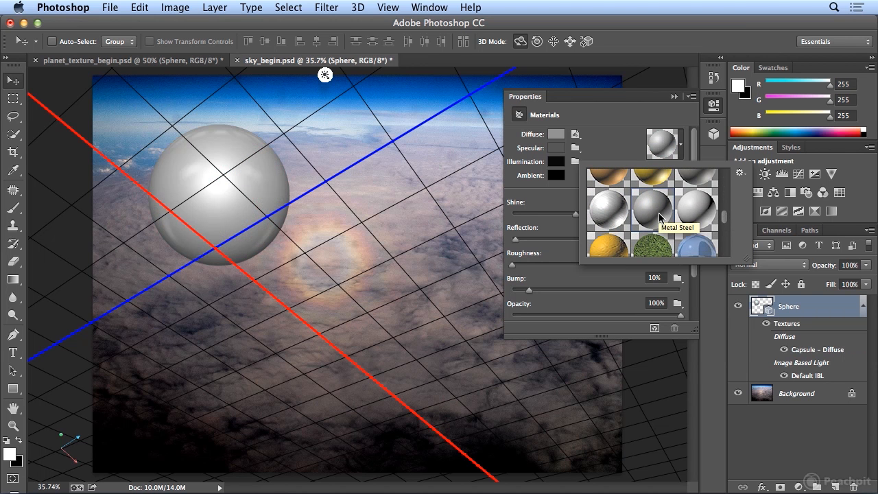
{"action": "left_click_drag", "start_coordinate": [724, 218], "coordinate": [726, 177]}
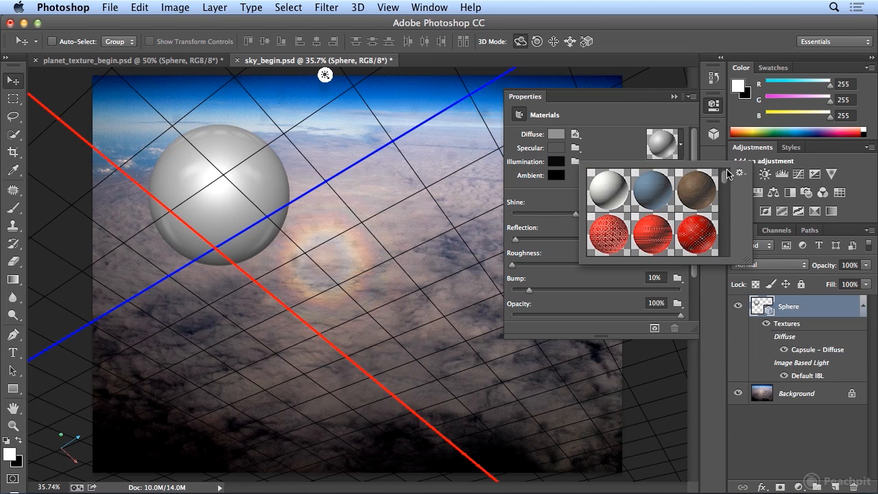
{"action": "left_click", "coordinate": [617, 186]}
{"action": "left_click", "coordinate": [700, 143]}
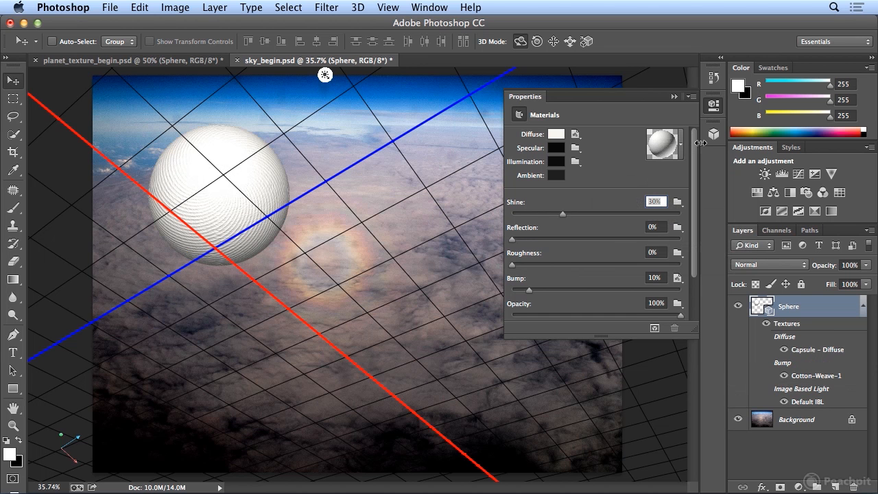
Step: Undo both material preset replacements on the sphere
{"action": "key", "text": "super+z"}
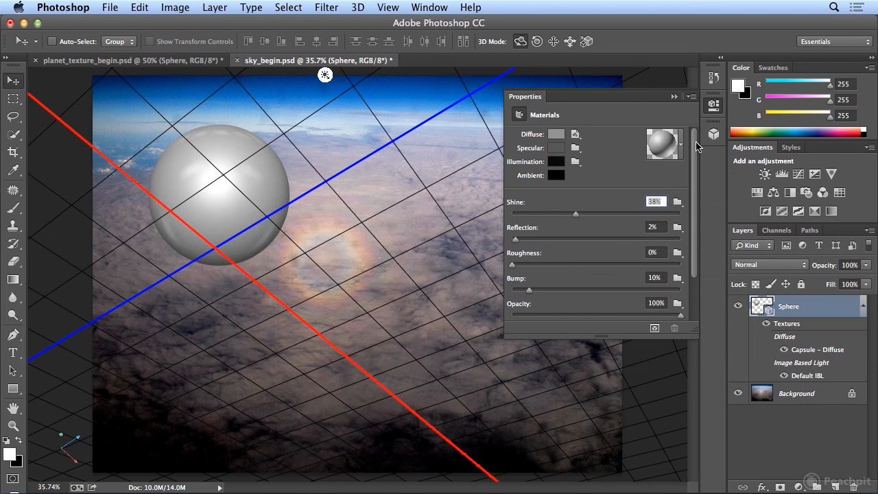
{"action": "left_click", "coordinate": [140, 6]}
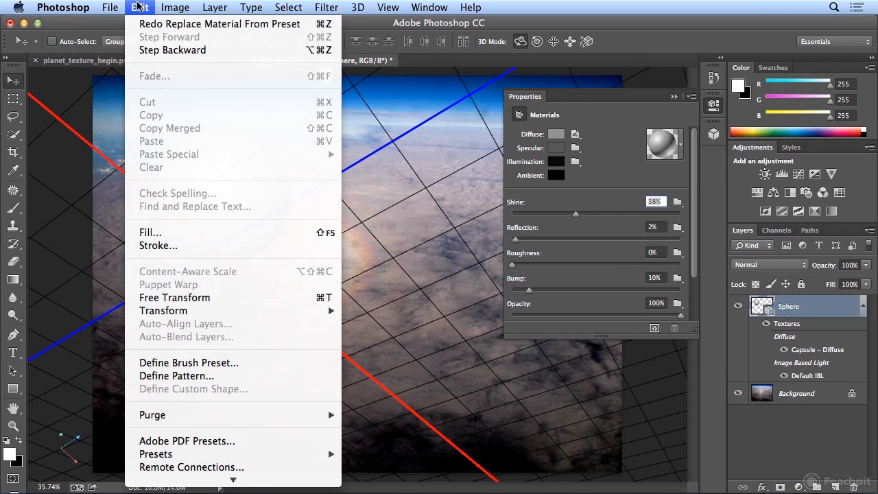
{"action": "left_click", "coordinate": [150, 52]}
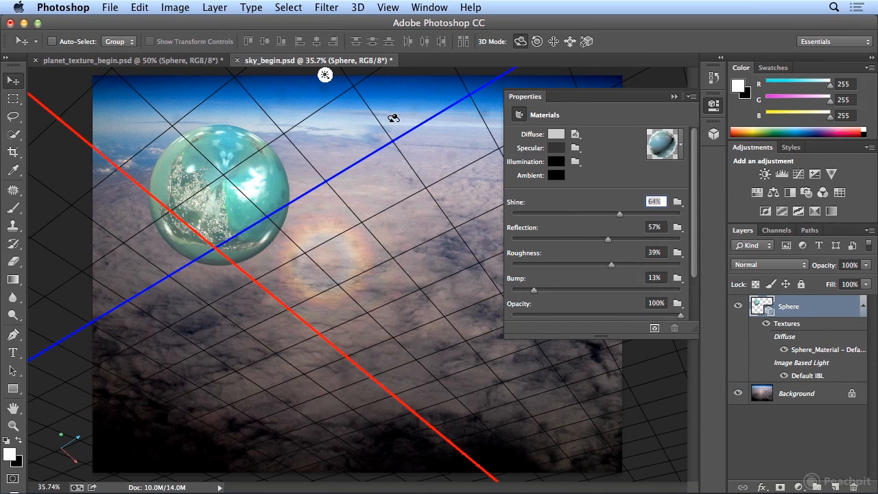
Step: Open the sphere's diffuse texture for editing and add a Levels adjustment layer with black input 48 and midtones 0.69
{"action": "left_click", "coordinate": [575, 135]}
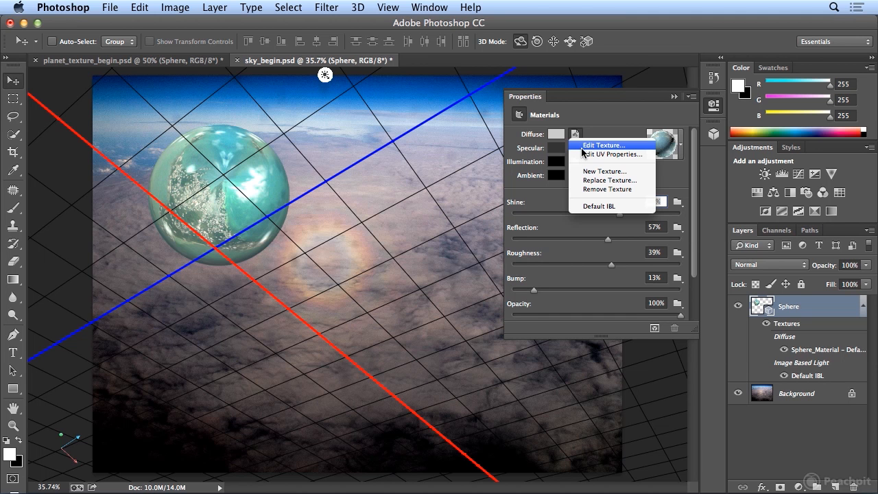
{"action": "left_click", "coordinate": [583, 146]}
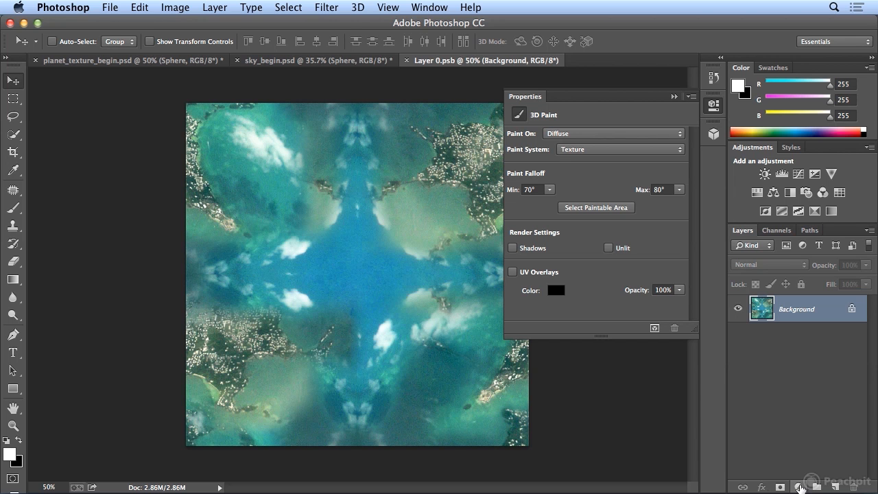
{"action": "left_click", "coordinate": [800, 486]}
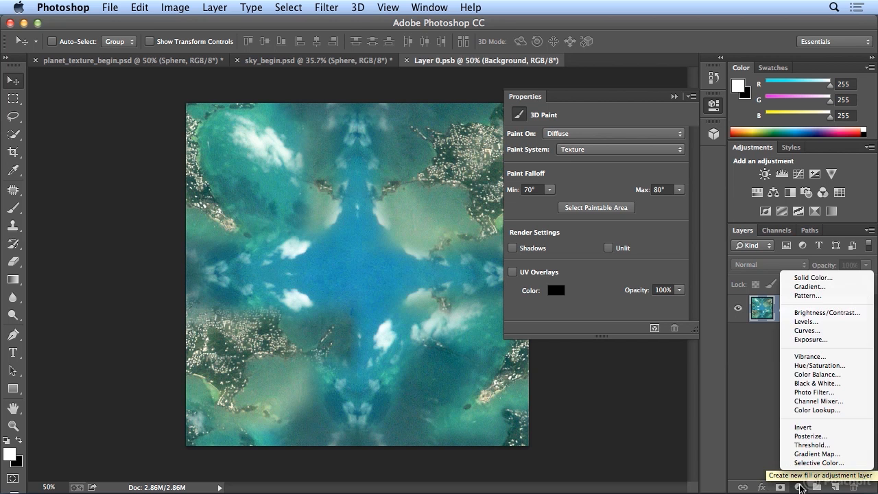
{"action": "left_click", "coordinate": [808, 323]}
{"action": "left_click_drag", "start_coordinate": [607, 236], "coordinate": [623, 237]}
{"action": "left_click_drag", "start_coordinate": [530, 233], "coordinate": [557, 233]}
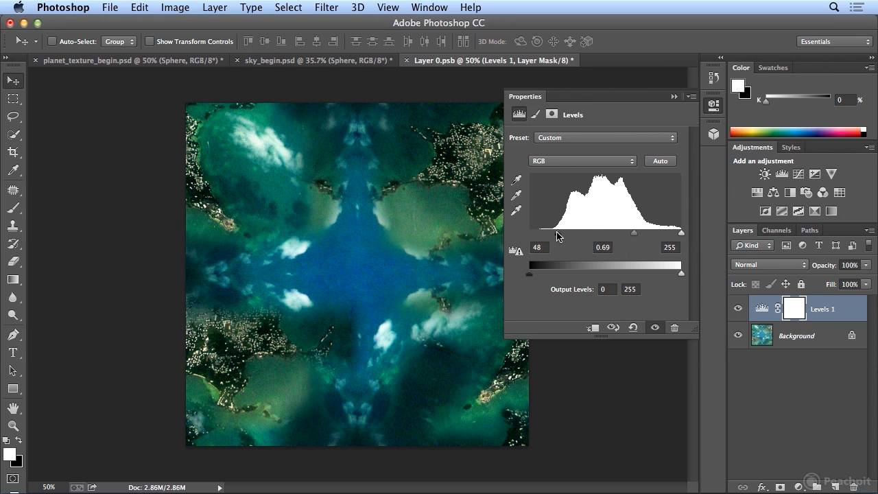
Step: Save and close the edited diffuse texture, and select the Background layer to view the updated sphere over the sky
{"action": "left_click", "coordinate": [407, 62]}
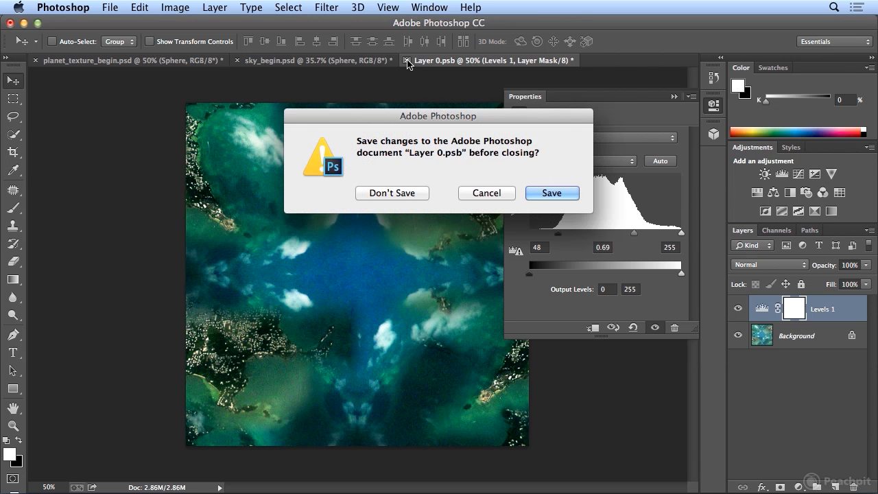
{"action": "left_click", "coordinate": [548, 192]}
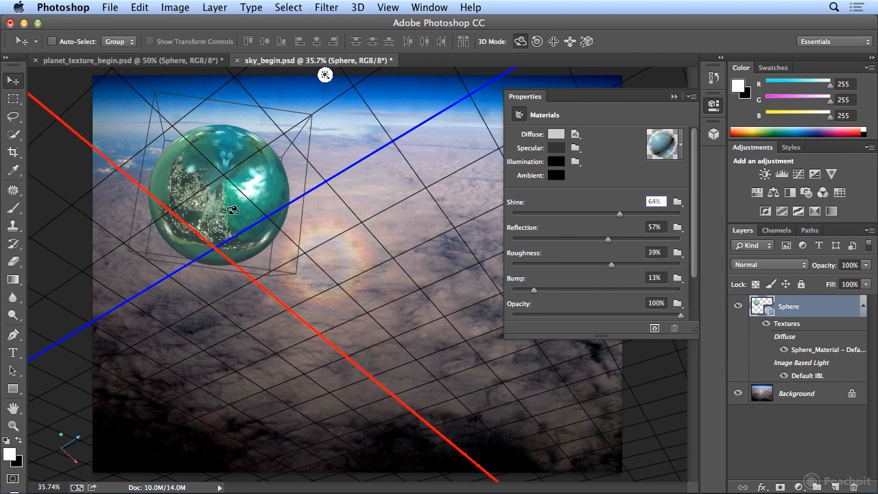
{"action": "left_click", "coordinate": [808, 401]}
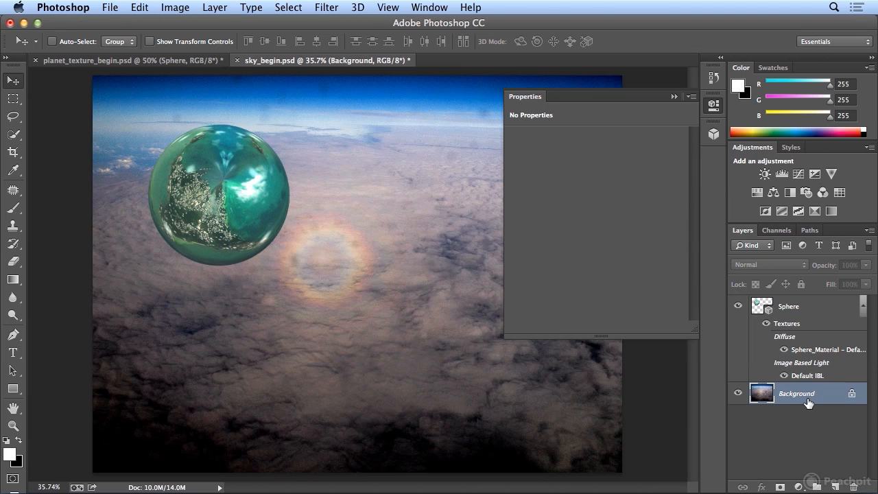
Step: Show the whole 3D scene of the Sphere layer and render it
{"action": "left_click", "coordinate": [714, 106]}
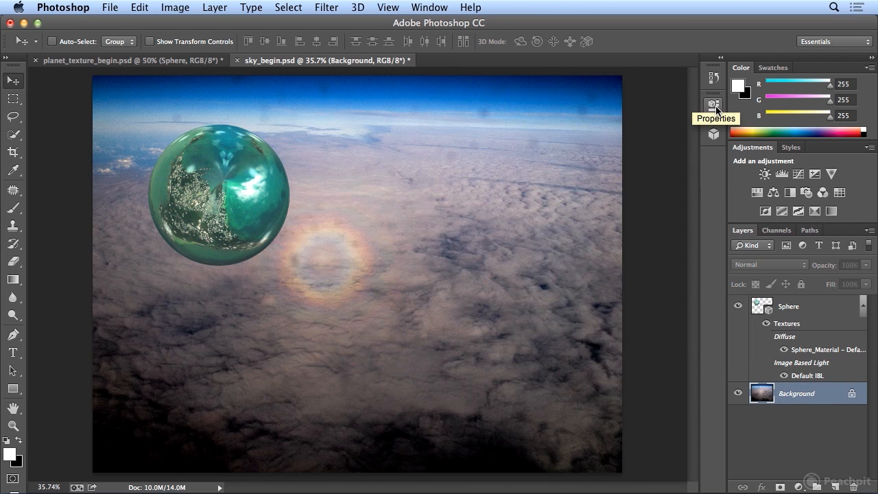
{"action": "left_click", "coordinate": [714, 107]}
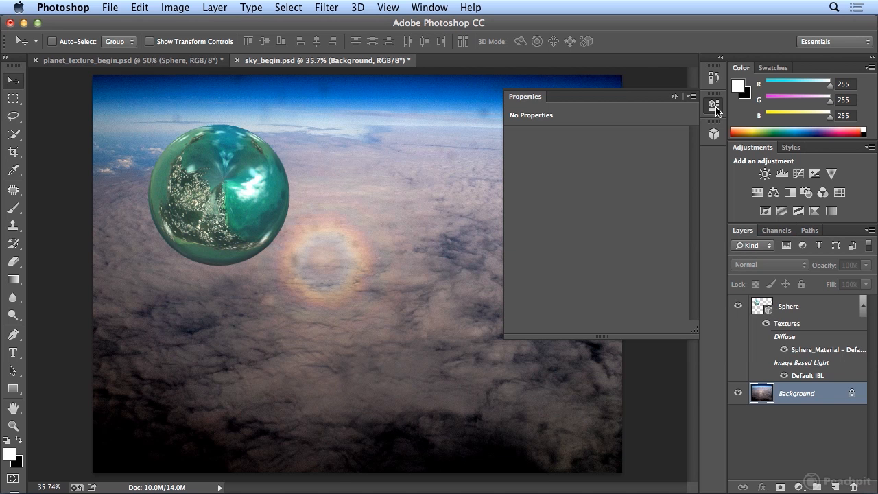
{"action": "left_click", "coordinate": [714, 134]}
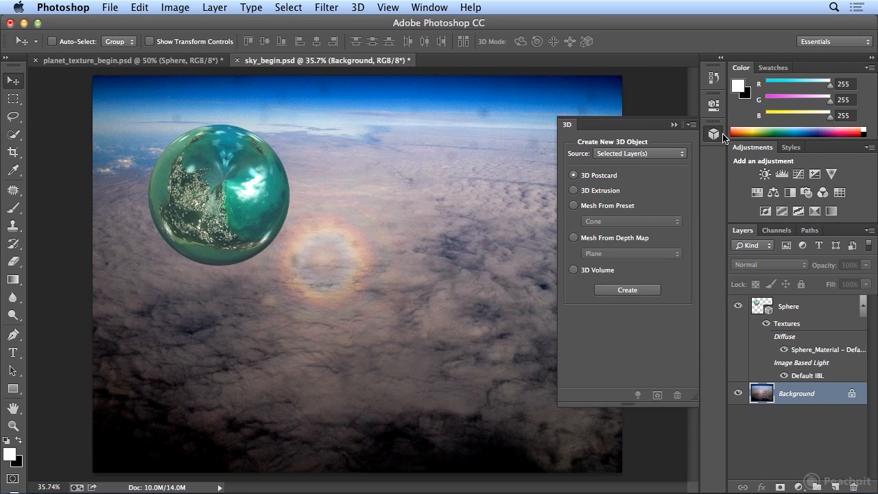
{"action": "left_click", "coordinate": [791, 309]}
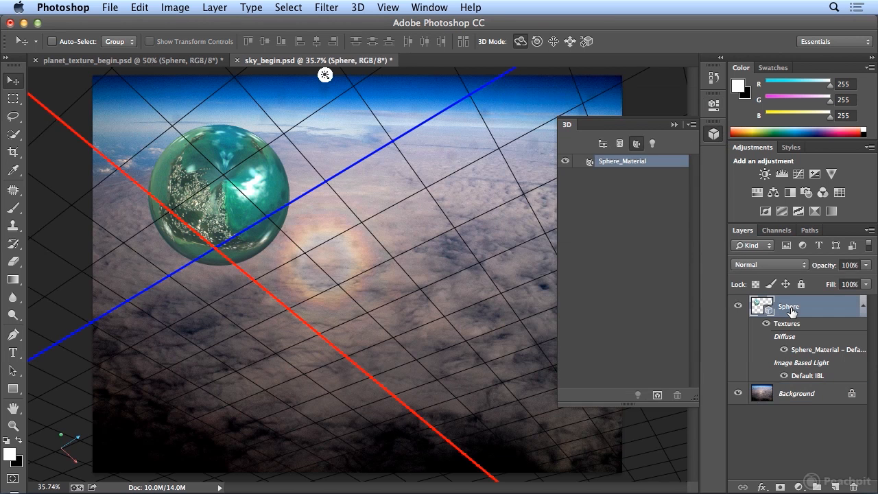
{"action": "left_click", "coordinate": [602, 145]}
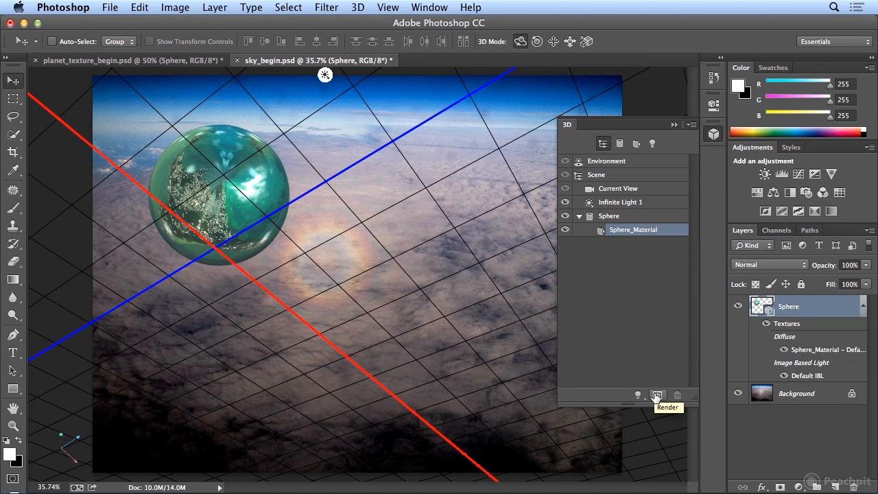
{"action": "left_click", "coordinate": [656, 396]}
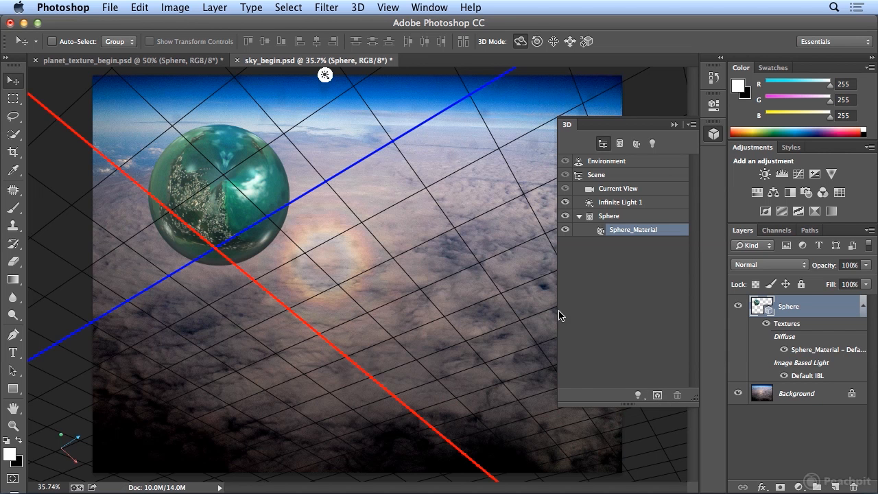
Step: Select the Background layer and review the mesh presets available for creating a new 3D mesh from a layer
{"action": "left_click", "coordinate": [779, 396]}
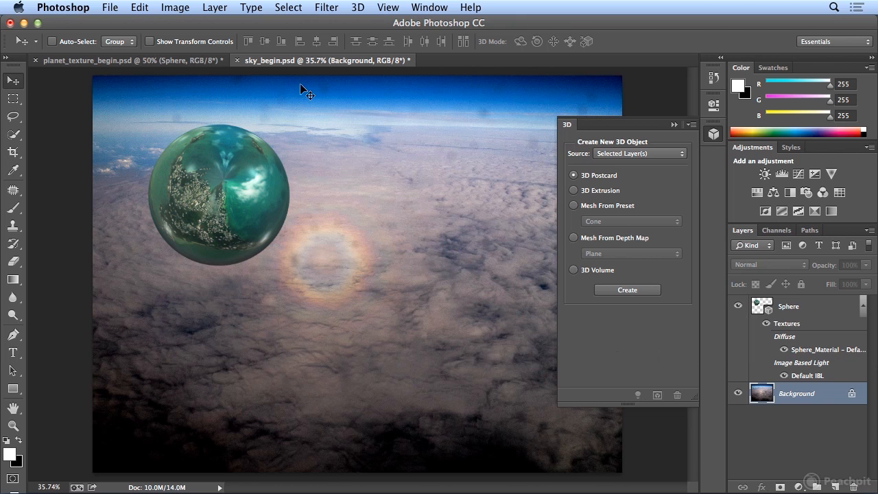
{"action": "left_click", "coordinate": [352, 7]}
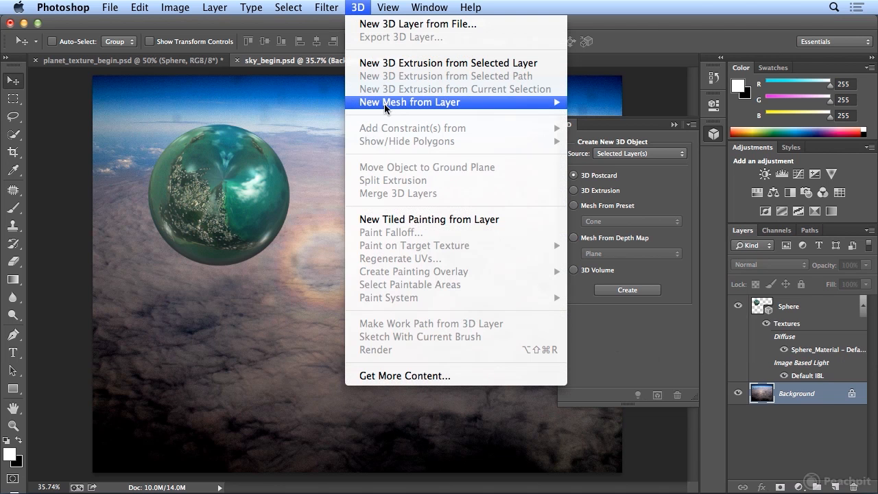
{"action": "mouse_move", "coordinate": [385, 104]}
{"action": "mouse_move", "coordinate": [608, 122]}
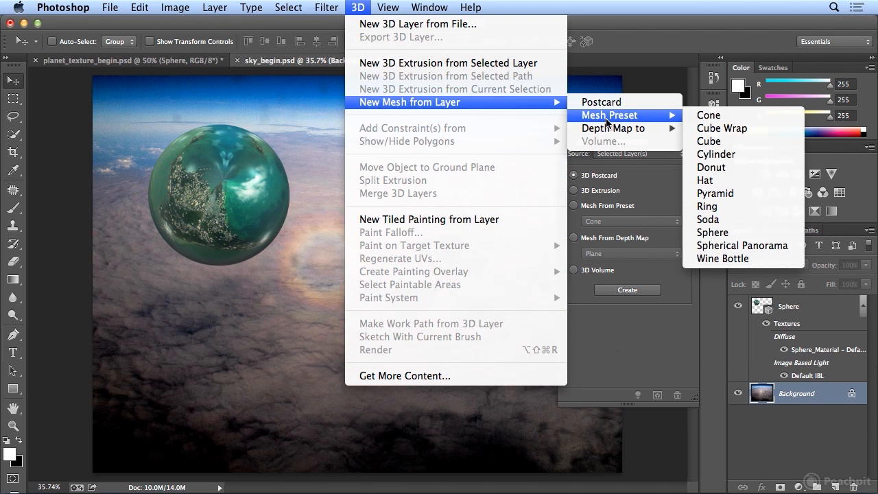